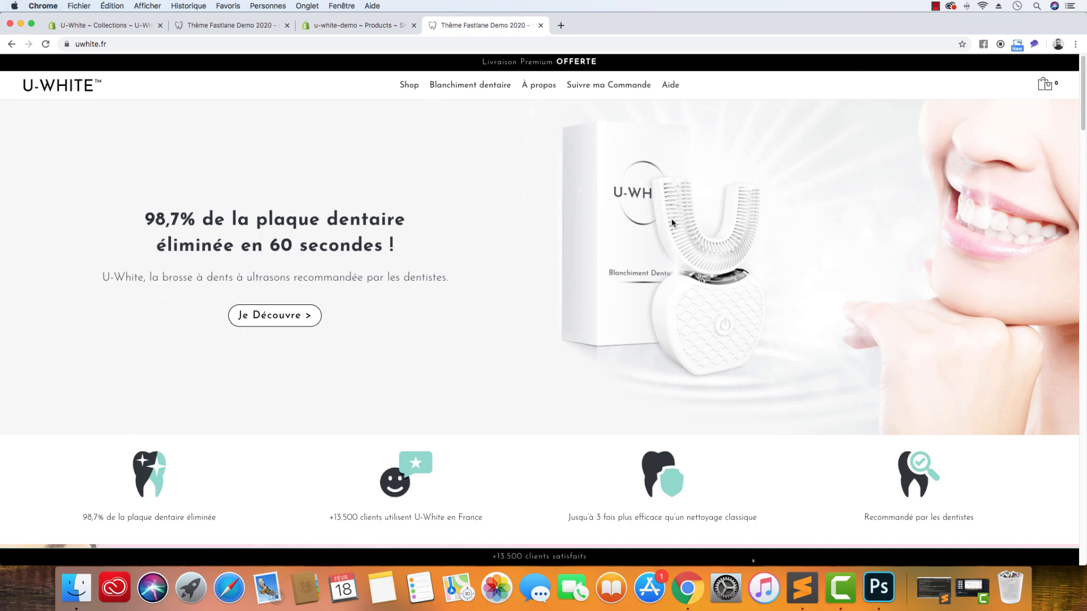
Examine the storefront home page and preview the featured toothbrush in the Rose, Bleu and Noir colours.
scroll(562, 237, down, 10)
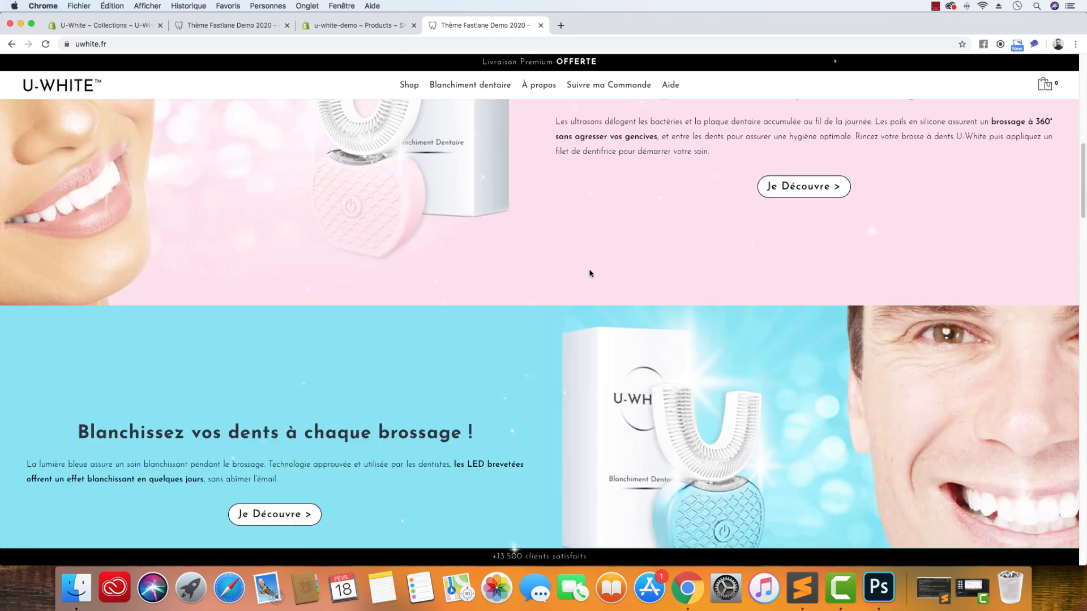
scroll(593, 274, down, 15)
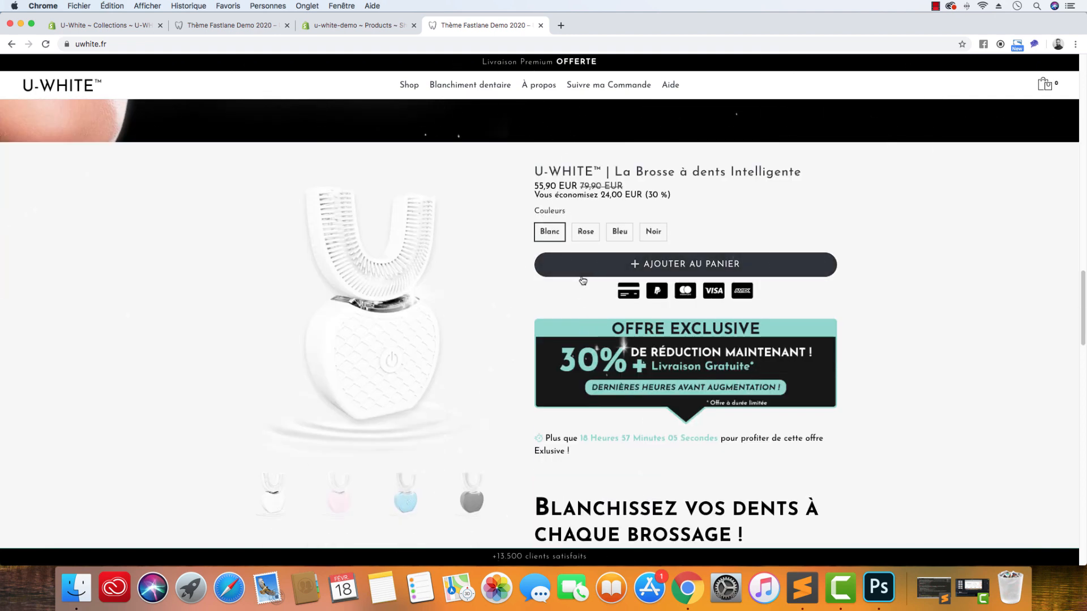
click(581, 231)
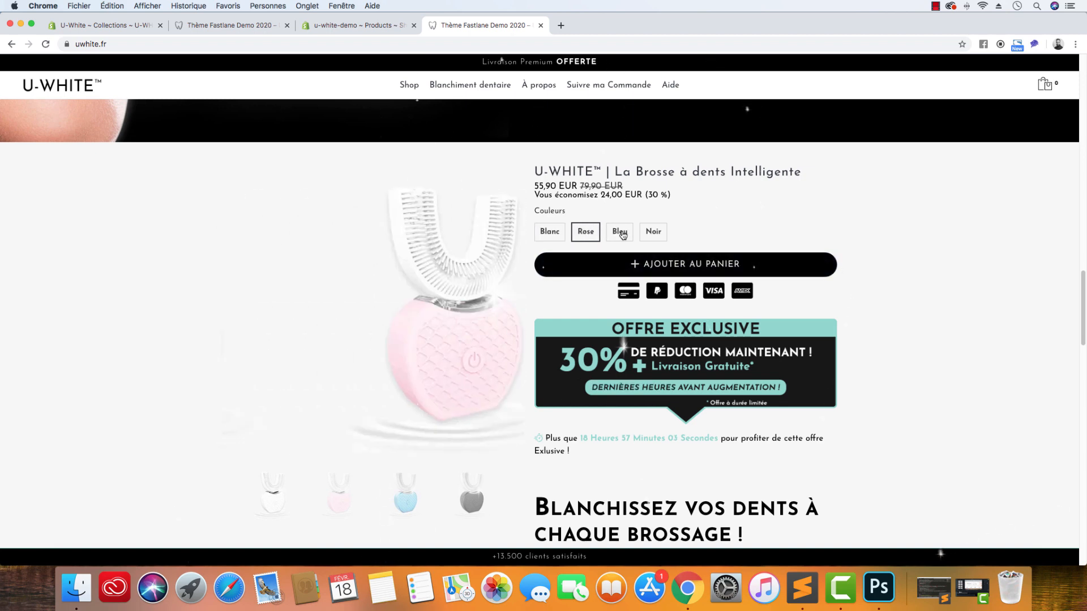
click(620, 232)
click(657, 235)
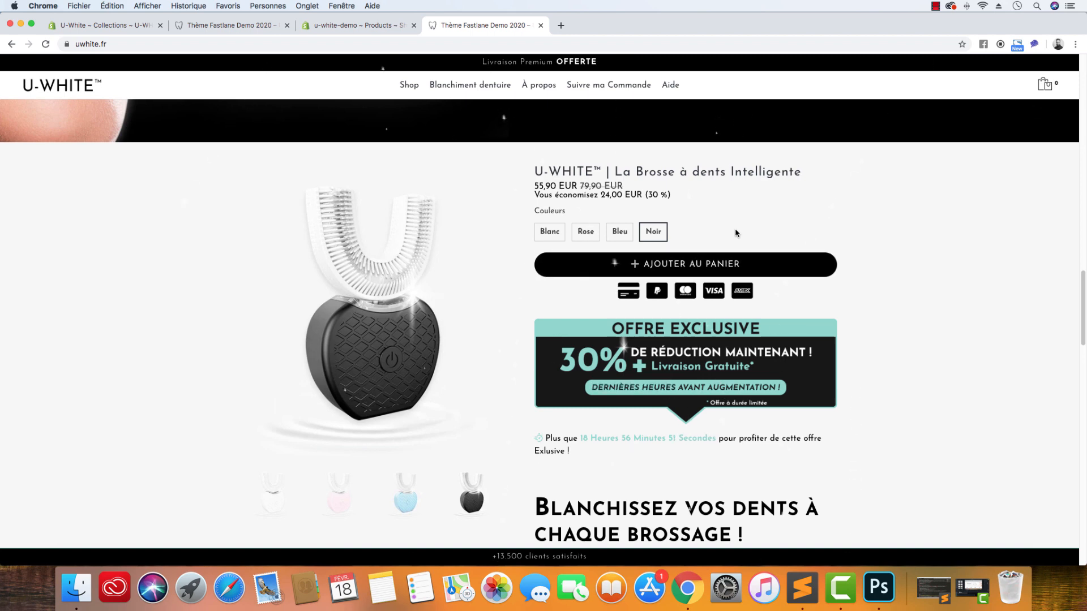
scroll(647, 359, up, 15)
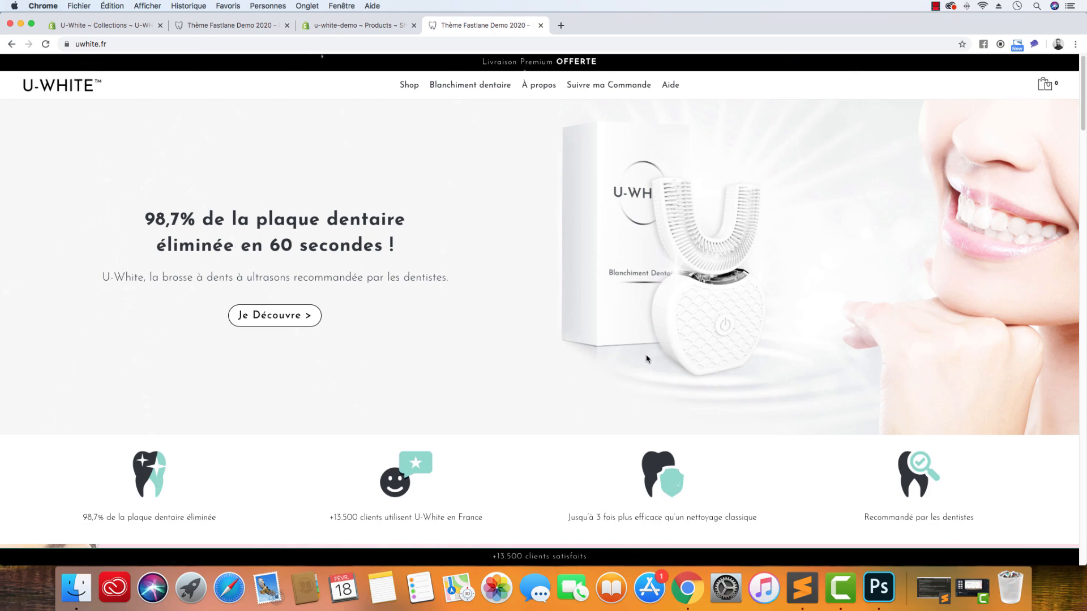
scroll(642, 392, down, 15)
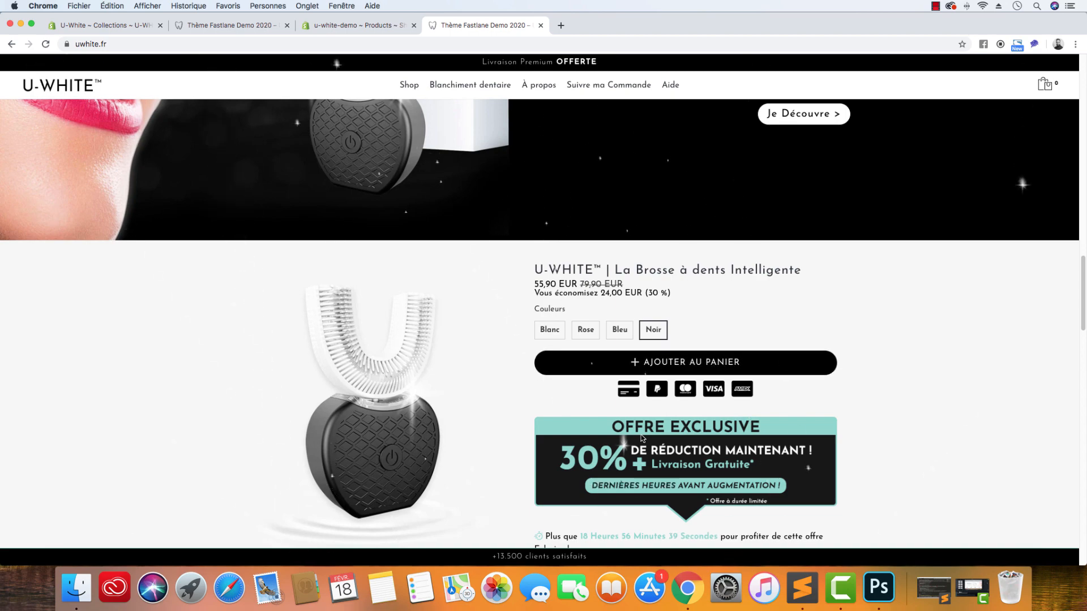
scroll(641, 438, up, 12)
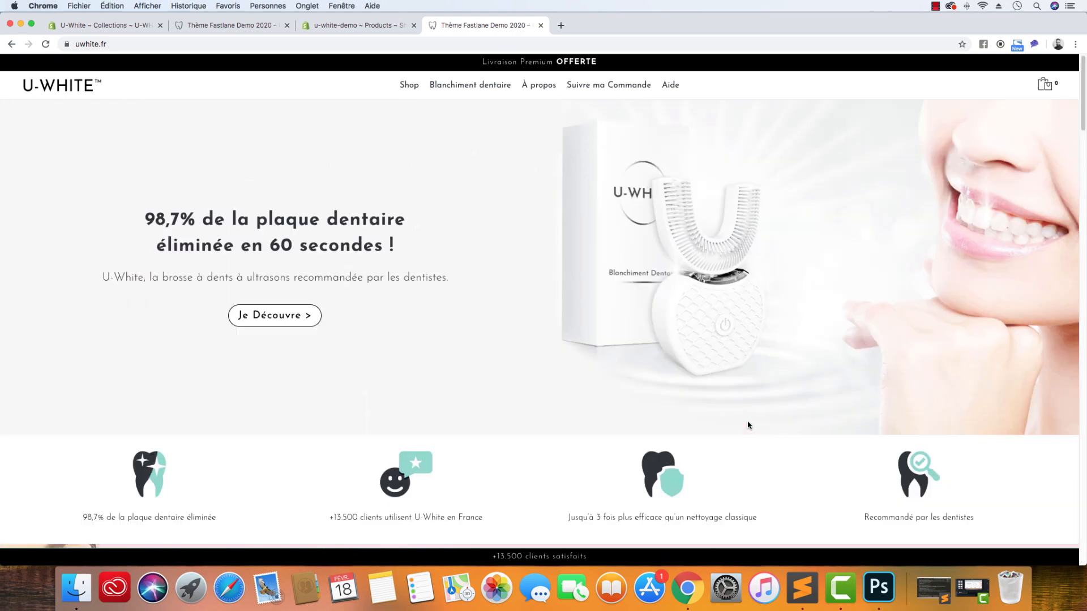
scroll(629, 403, down, 12)
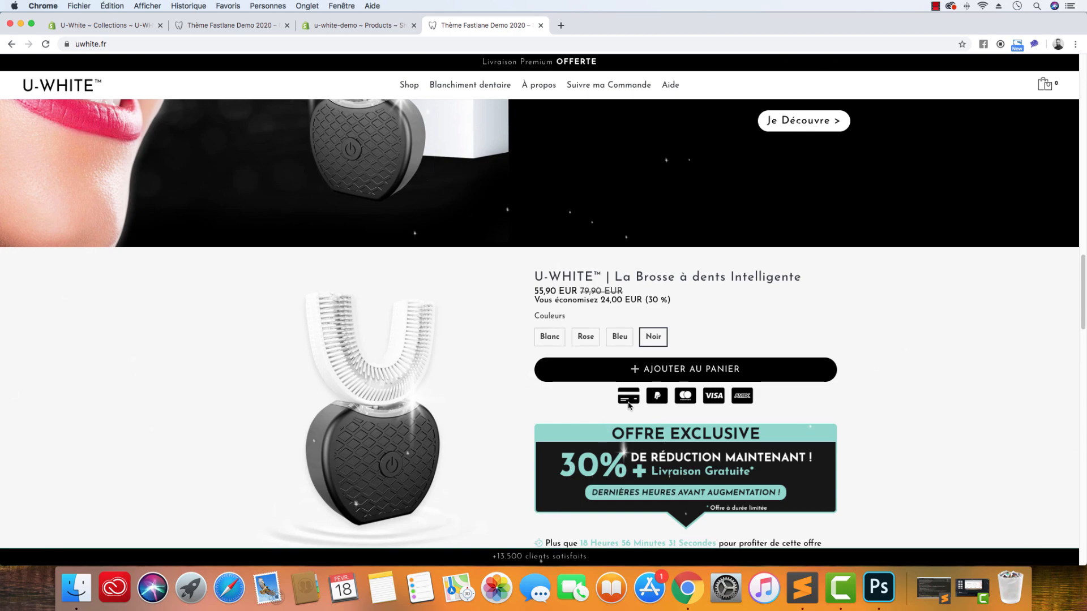
scroll(627, 381, up, 5)
scroll(627, 381, up, 8)
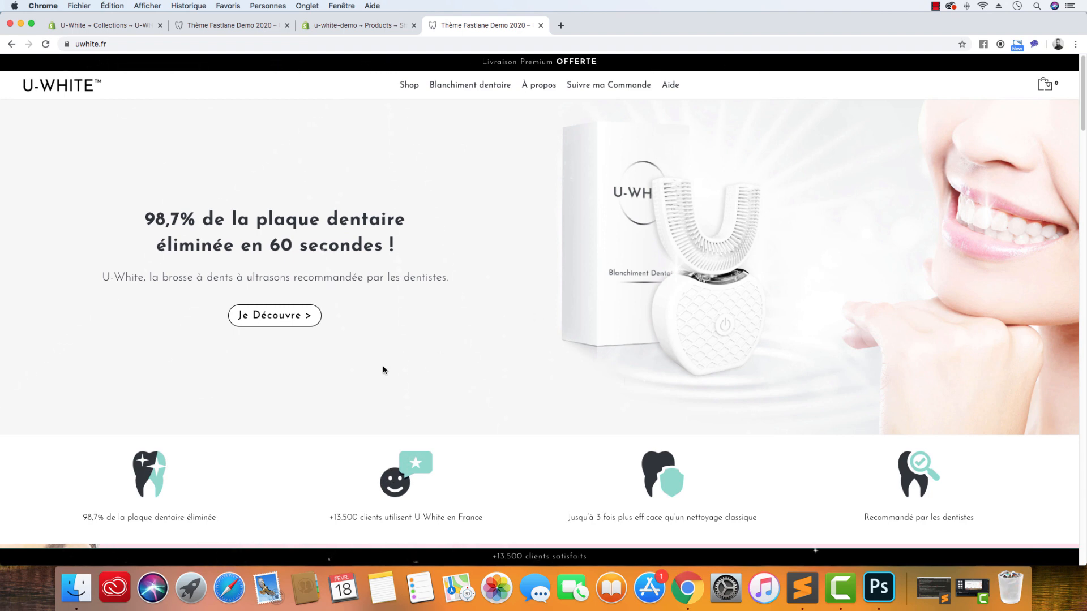
Open the shop's toothbrush collection and view the Blanc product page, continuing to the related Rose product.
click(408, 84)
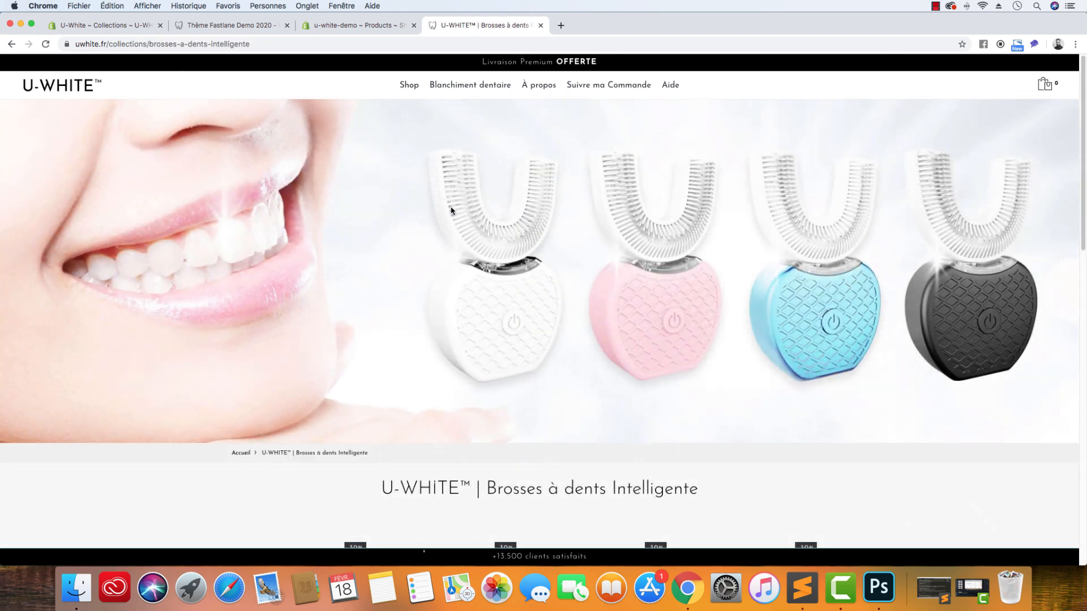
scroll(458, 230, down, 5)
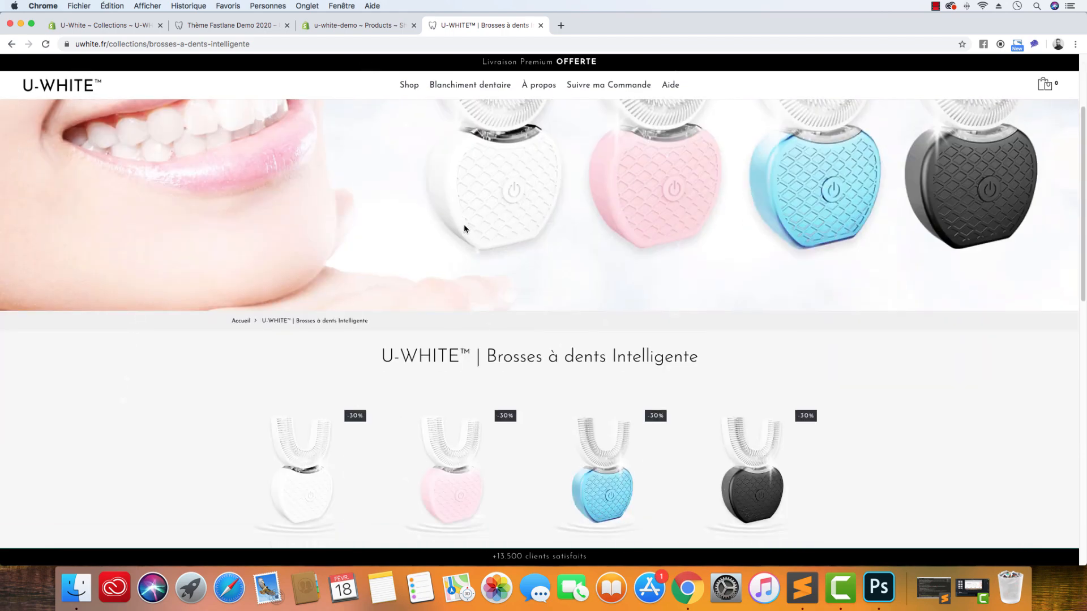
click(325, 419)
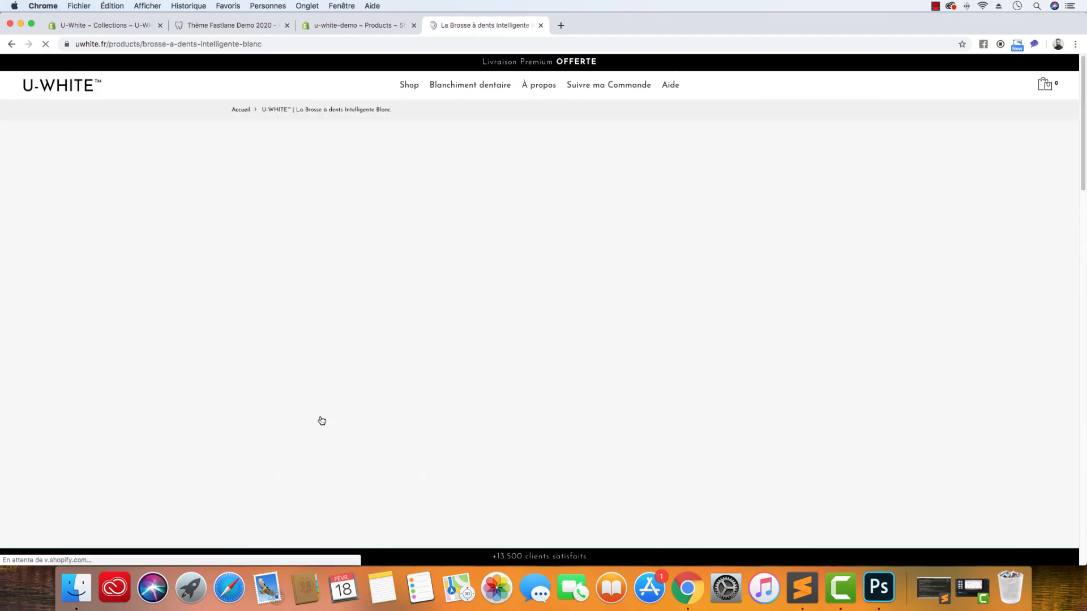
scroll(498, 369, down, 20)
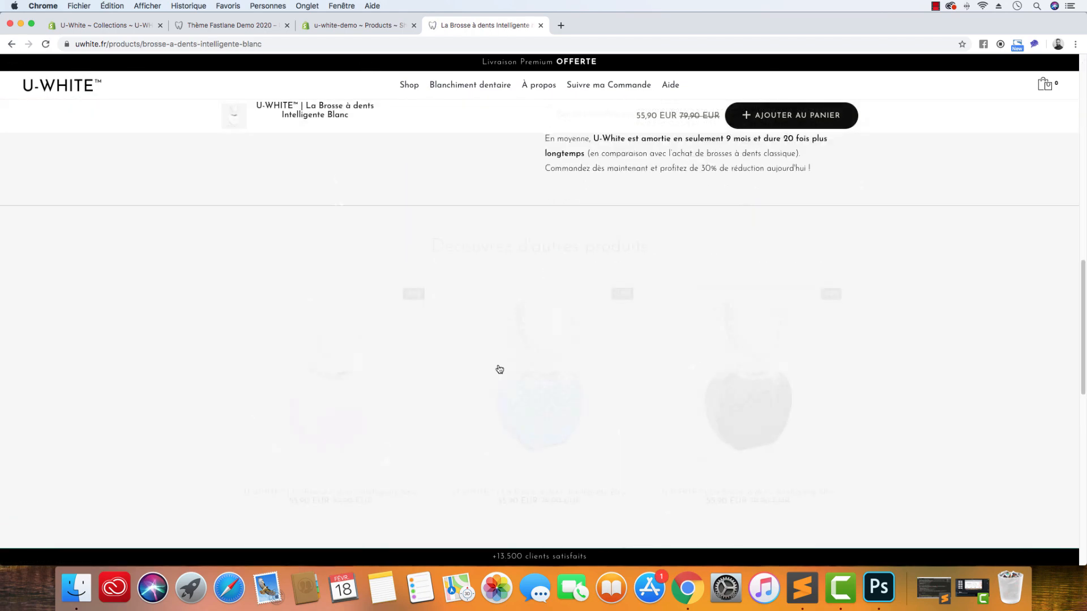
scroll(498, 368, up, 8)
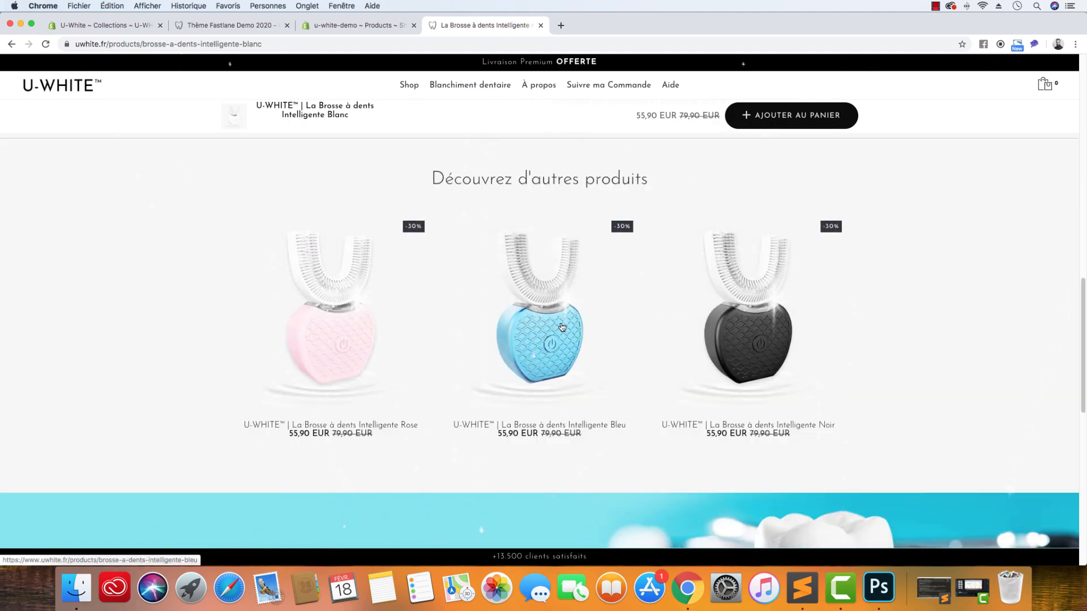
click(361, 325)
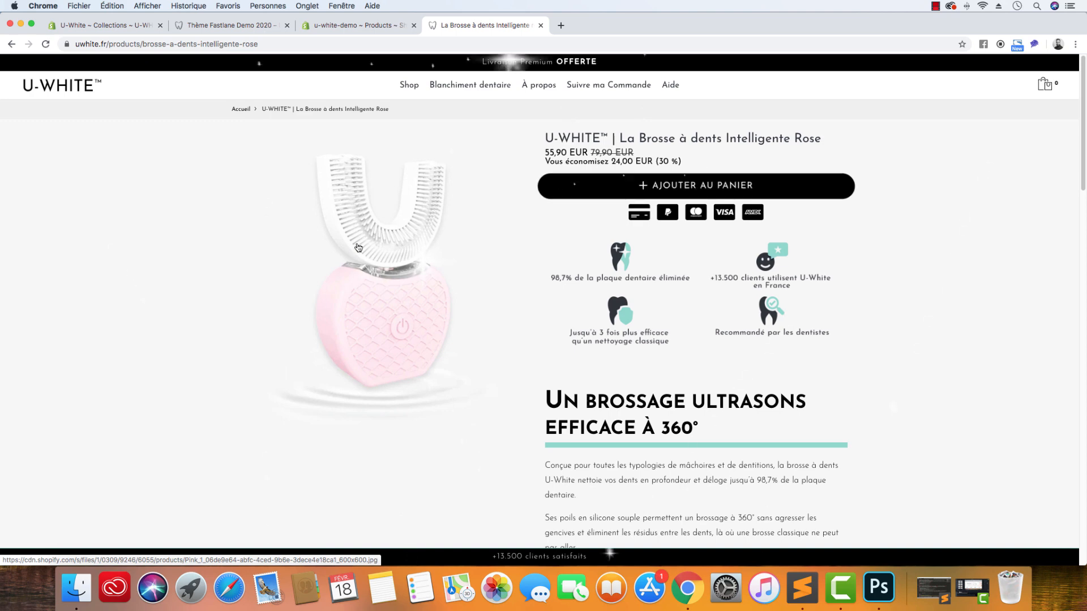
Return to the storefront's toothbrush collection page and examine its banner and product list.
click(403, 85)
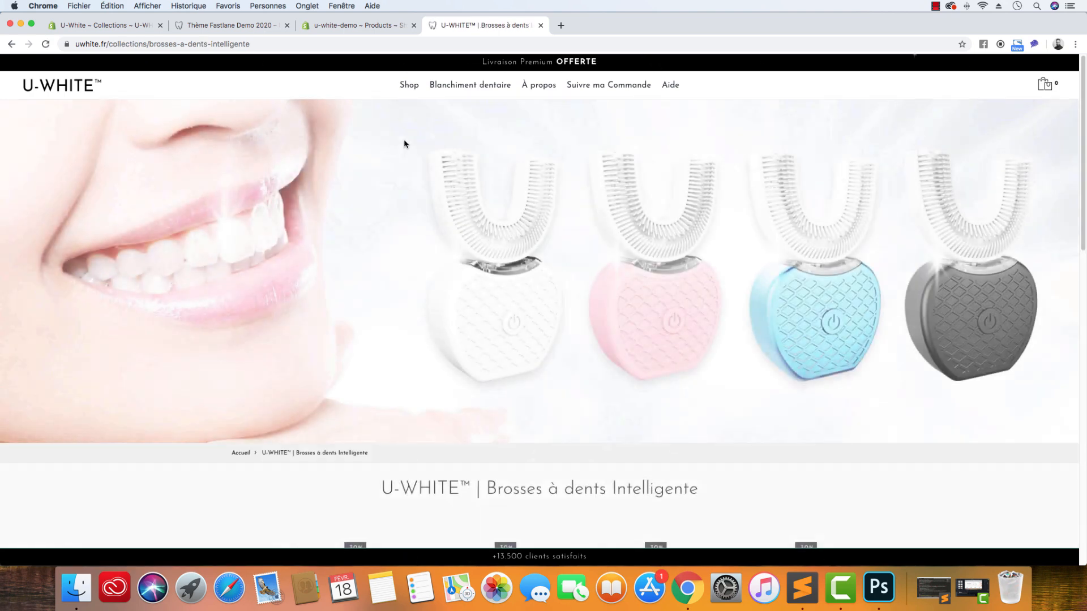
scroll(480, 339, down, 10)
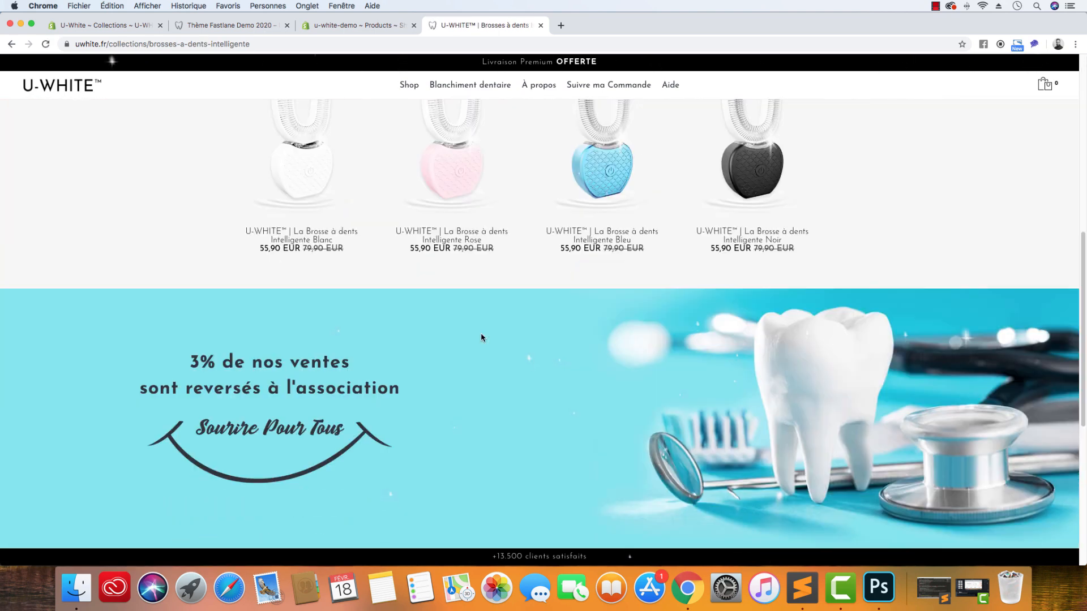
scroll(479, 338, up, 10)
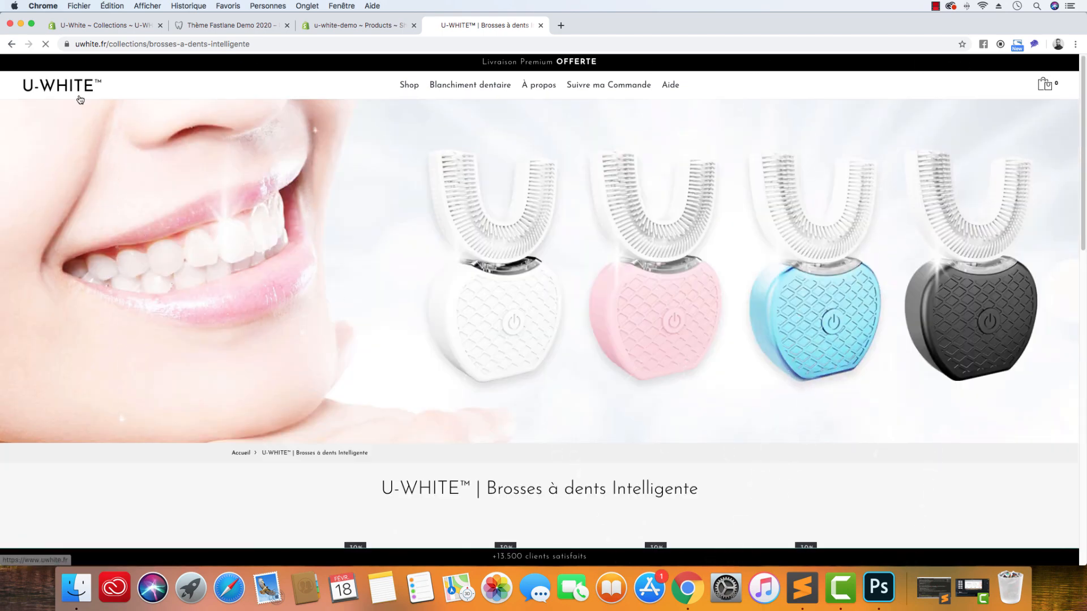
Go back to the storefront home page and review its banner, benefit icons and product feature sections.
click(78, 89)
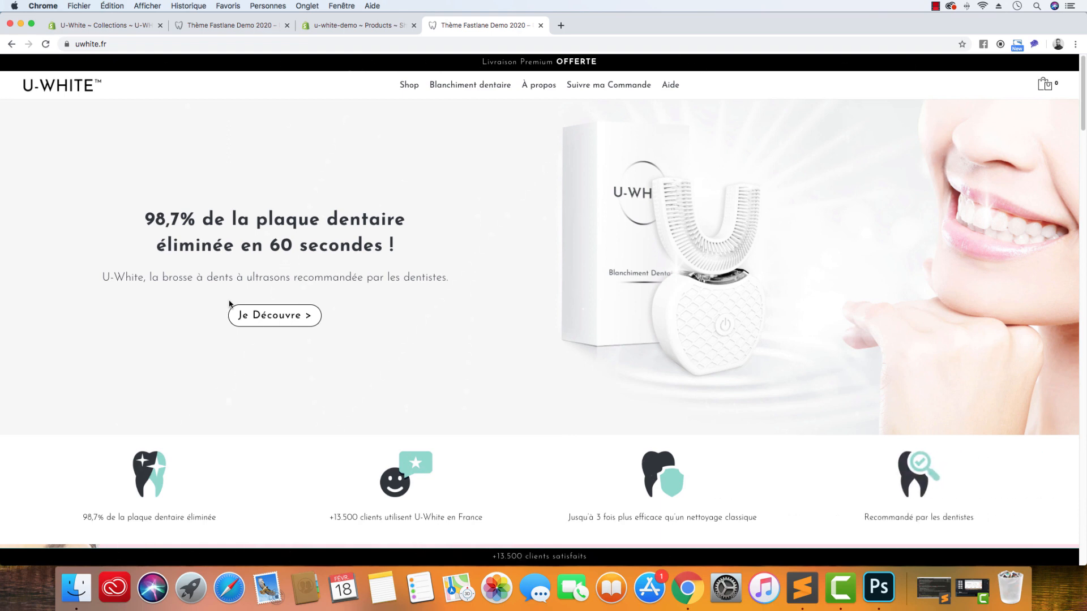
scroll(275, 298, down, 2)
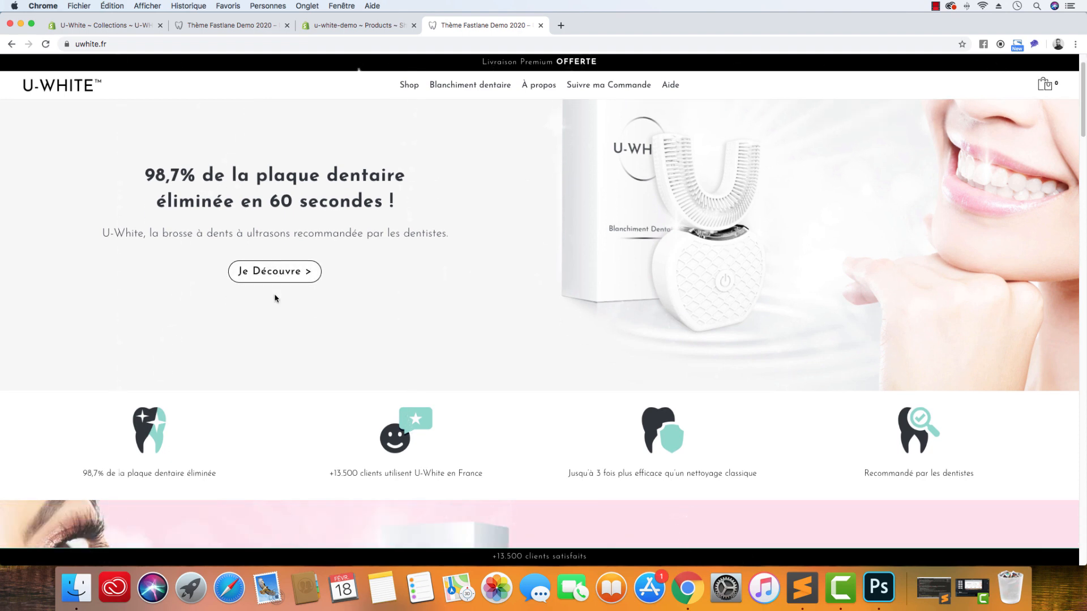
scroll(415, 307, down, 5)
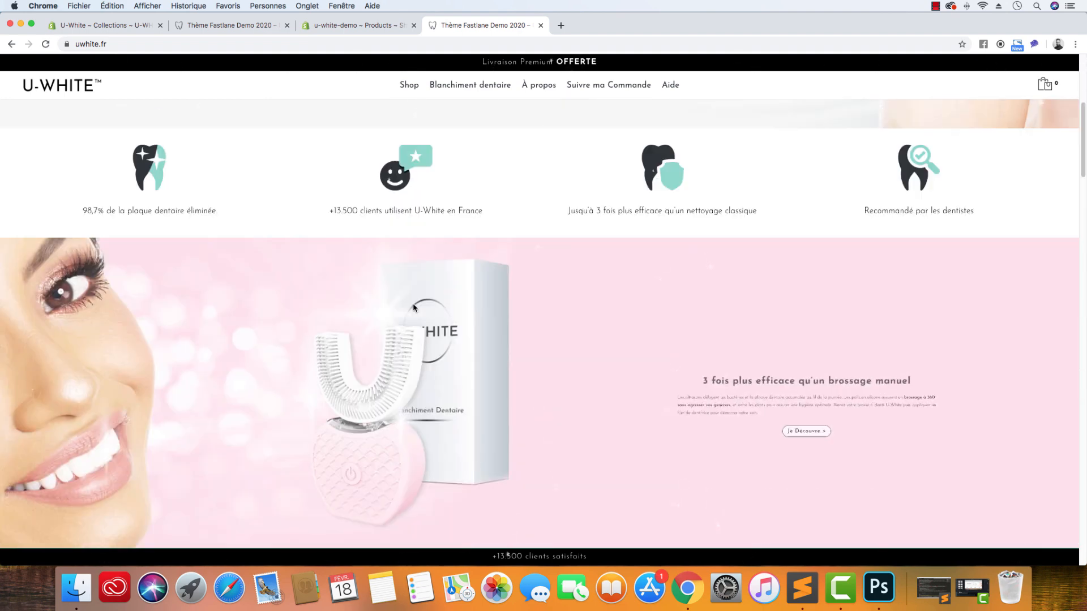
scroll(419, 306, down, 7)
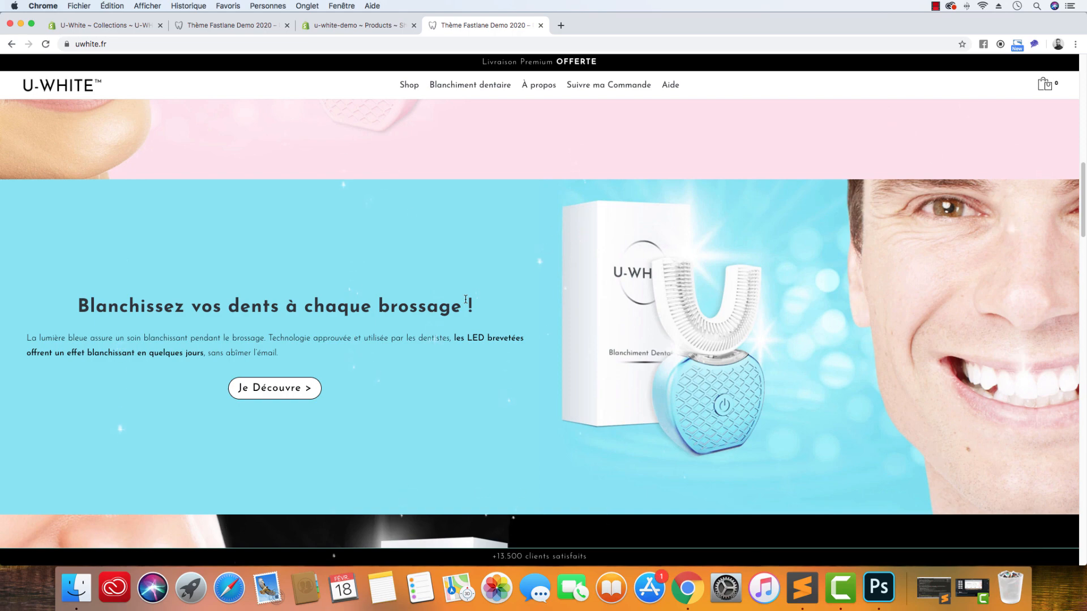
scroll(464, 285, up, 12)
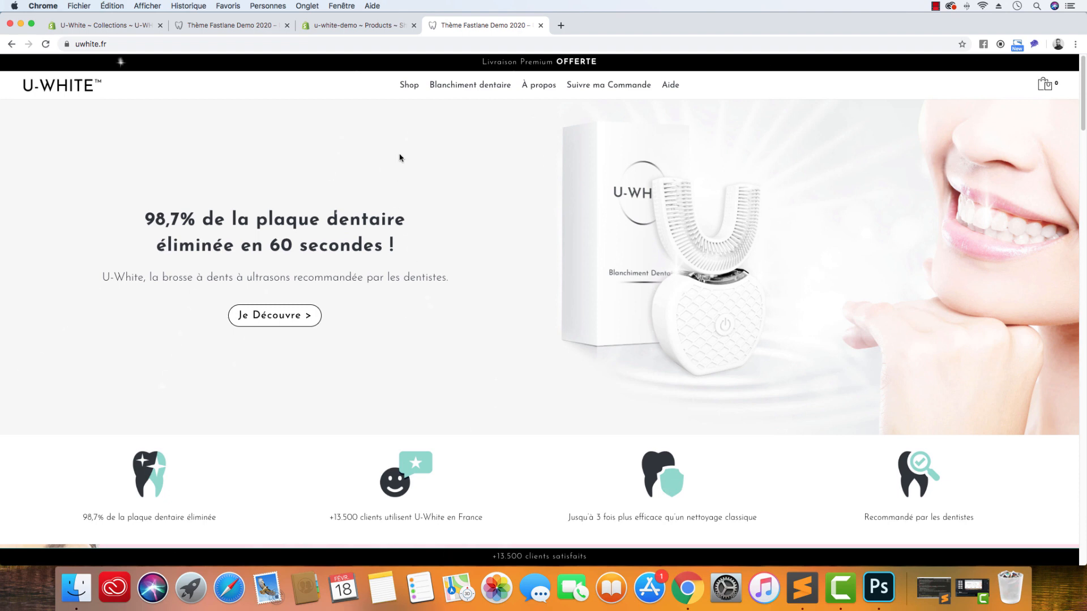
In the Shopify admin, open the product "U-WHITE™ | La Brosse à dents Intelligente Rose" and copy its tag brosse-a-dents.
click(360, 25)
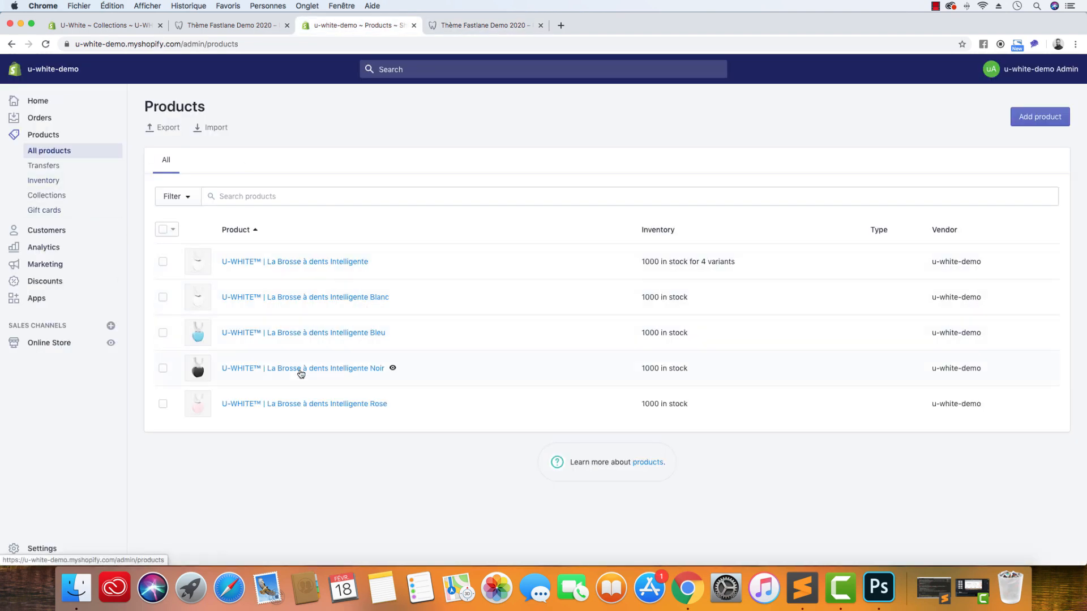
click(337, 404)
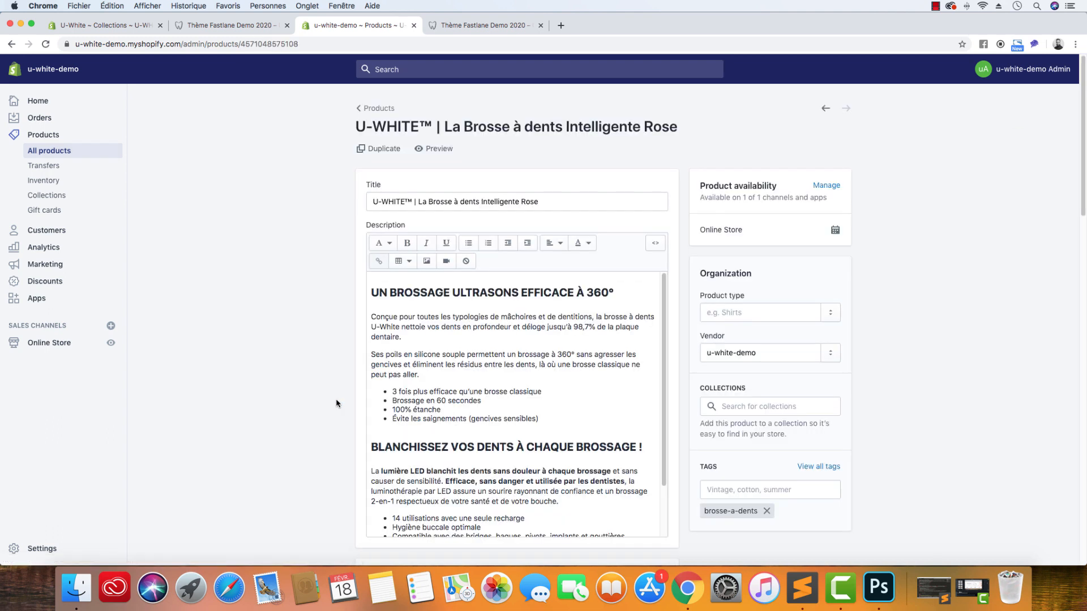
drag(704, 516, 757, 518)
key(super+c)
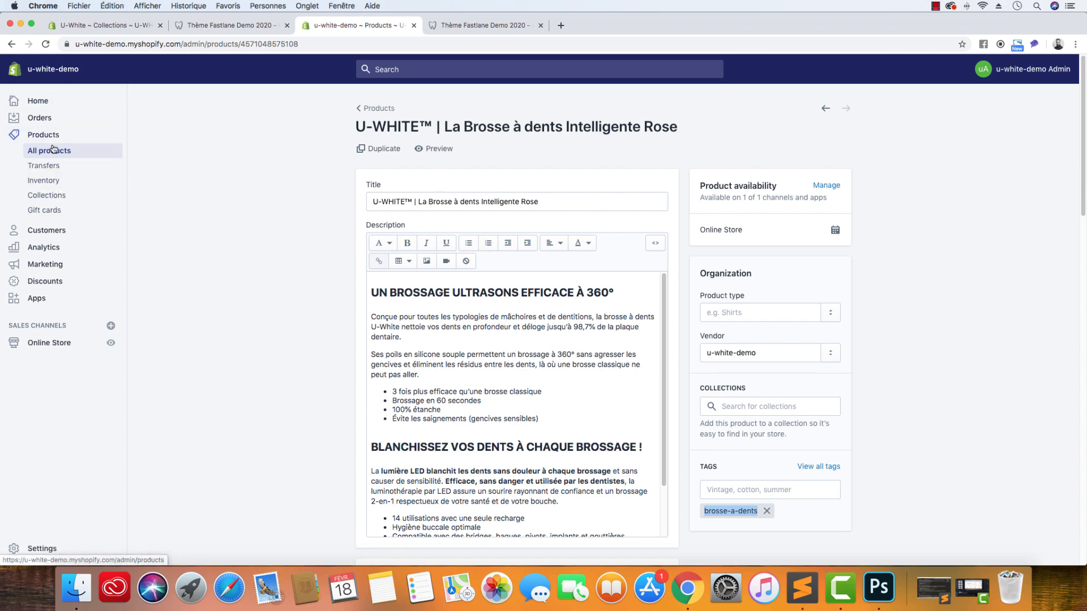
Start a new automated collection with the condition that the product tag is equal to brosse-a-dents.
click(53, 197)
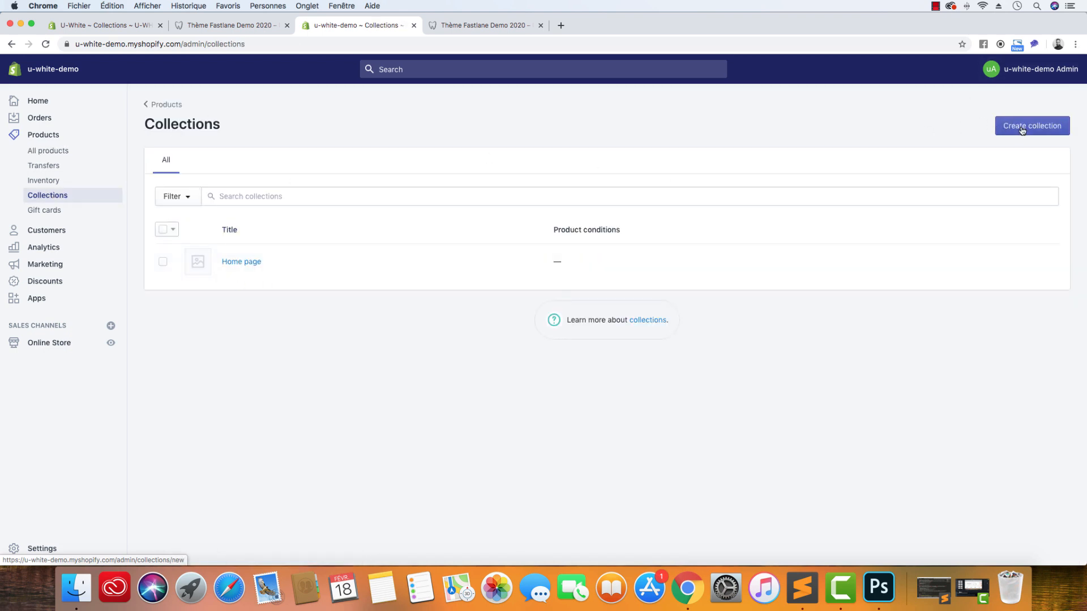
click(1019, 130)
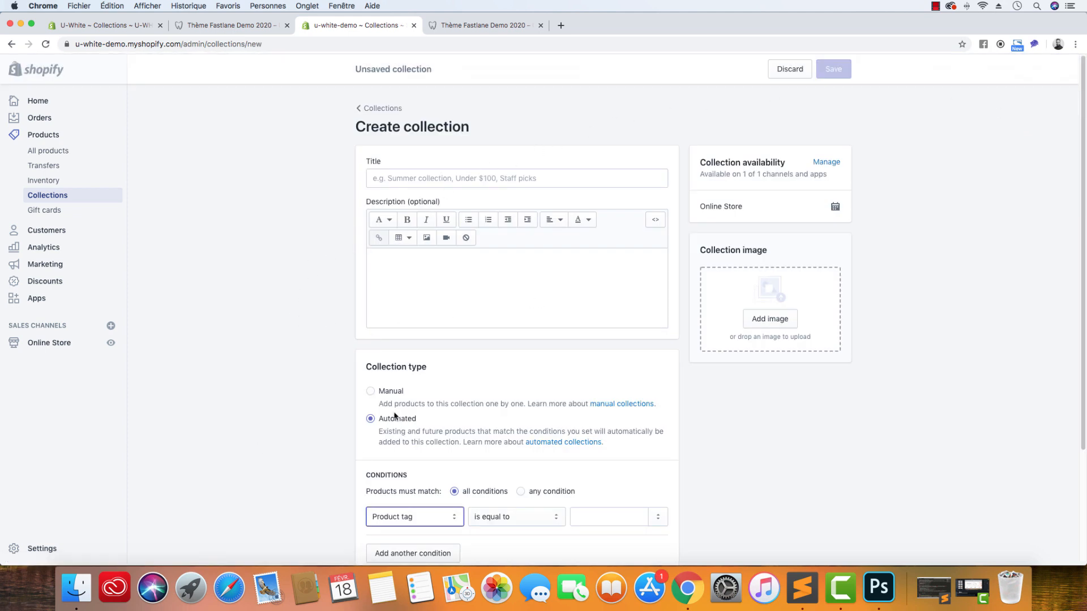
click(384, 426)
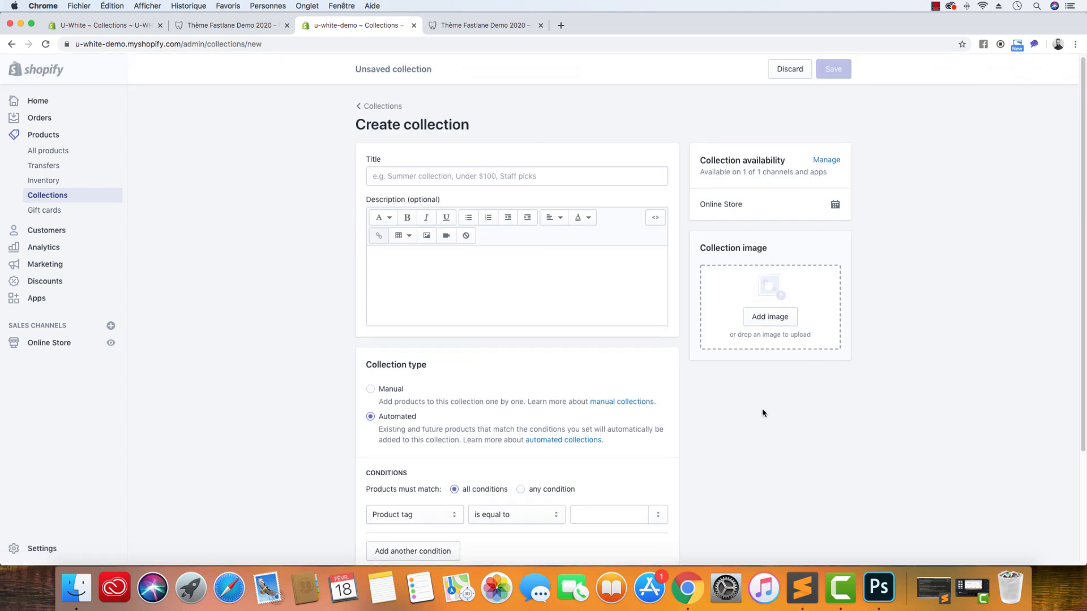
scroll(760, 410, down, 2)
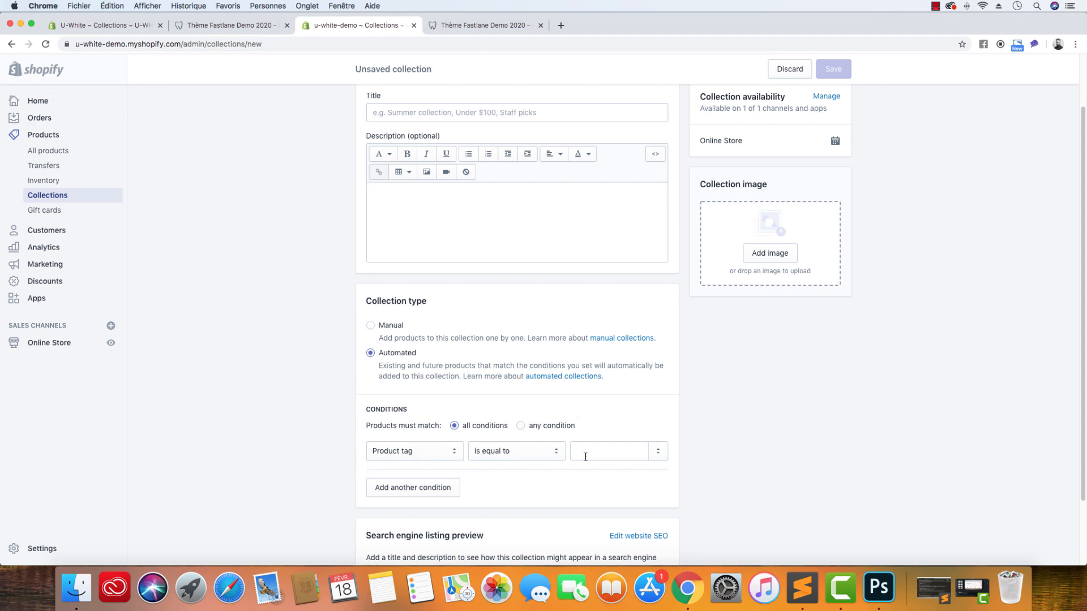
click(605, 456)
click(605, 472)
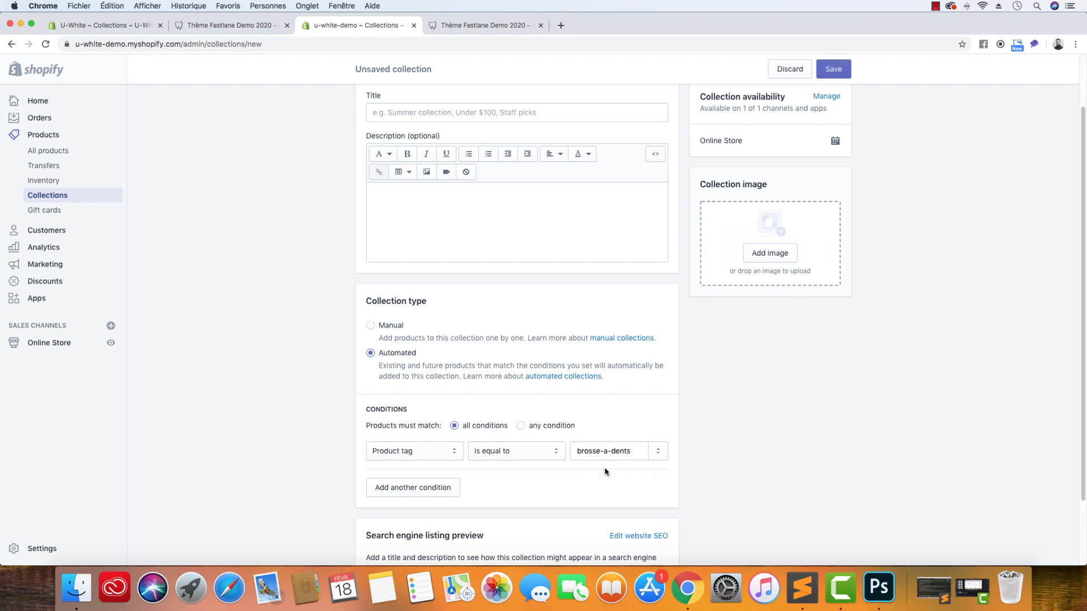
click(413, 451)
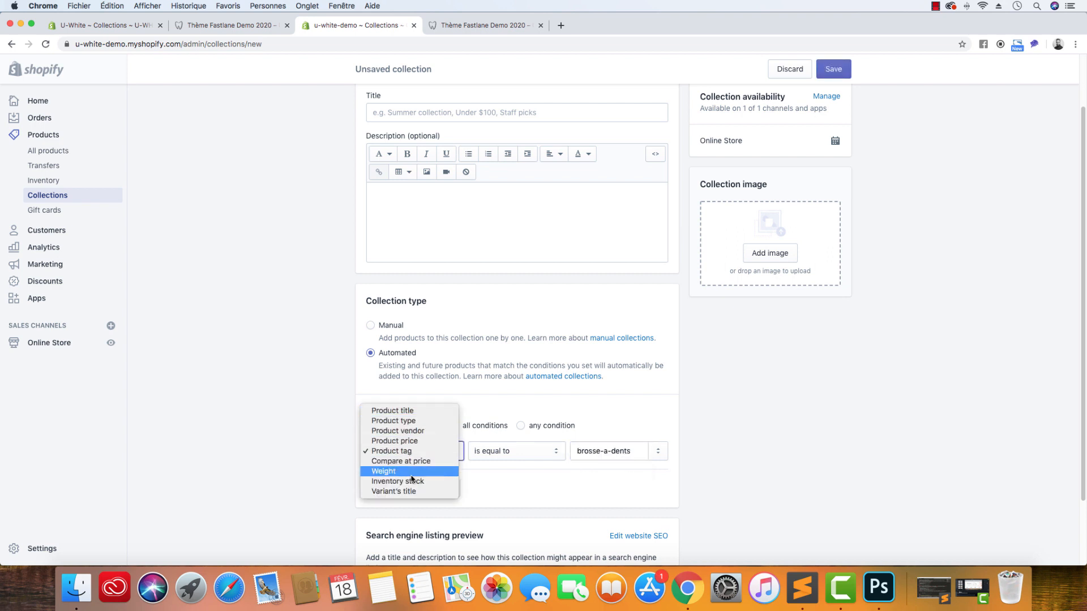
click(745, 457)
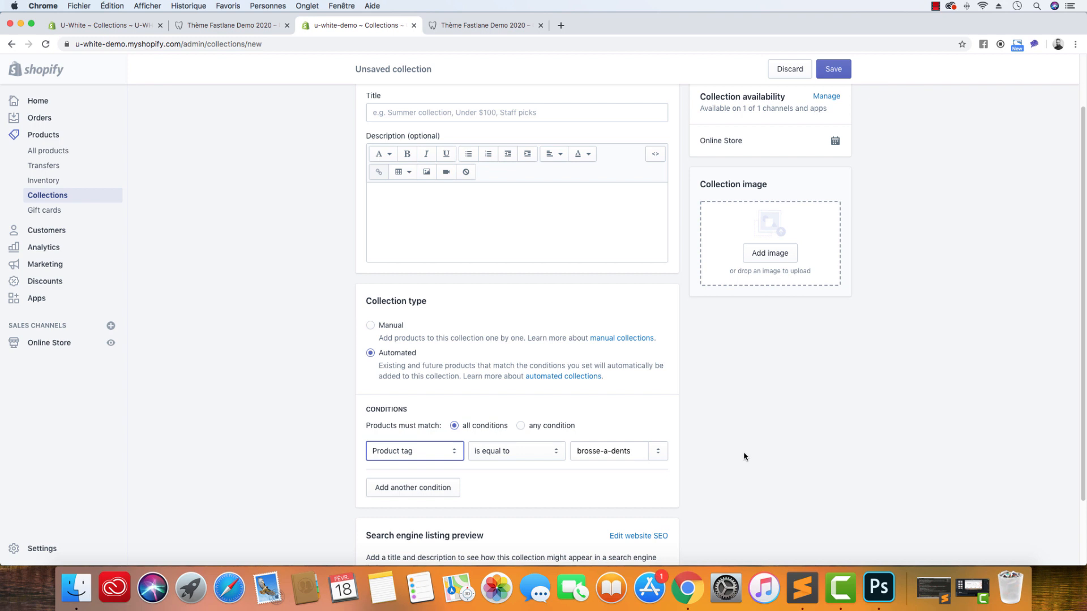
Open the product "U-WHITE™ | La Brosse à dents Intelligente Bleu" separately, check its tags, and return to the unsaved collection.
super+click(53, 150)
click(480, 25)
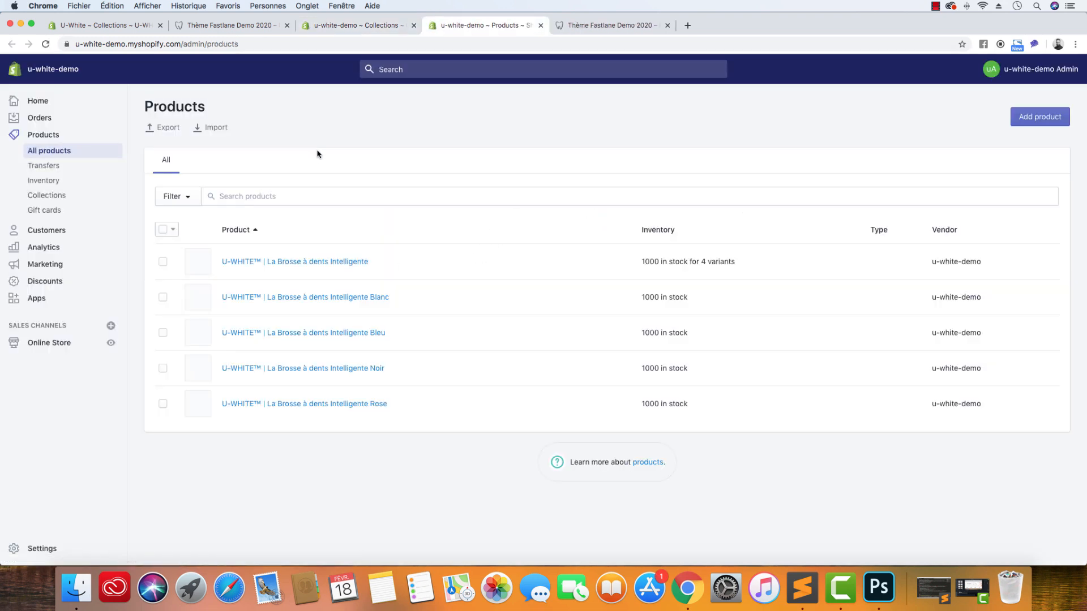
click(300, 333)
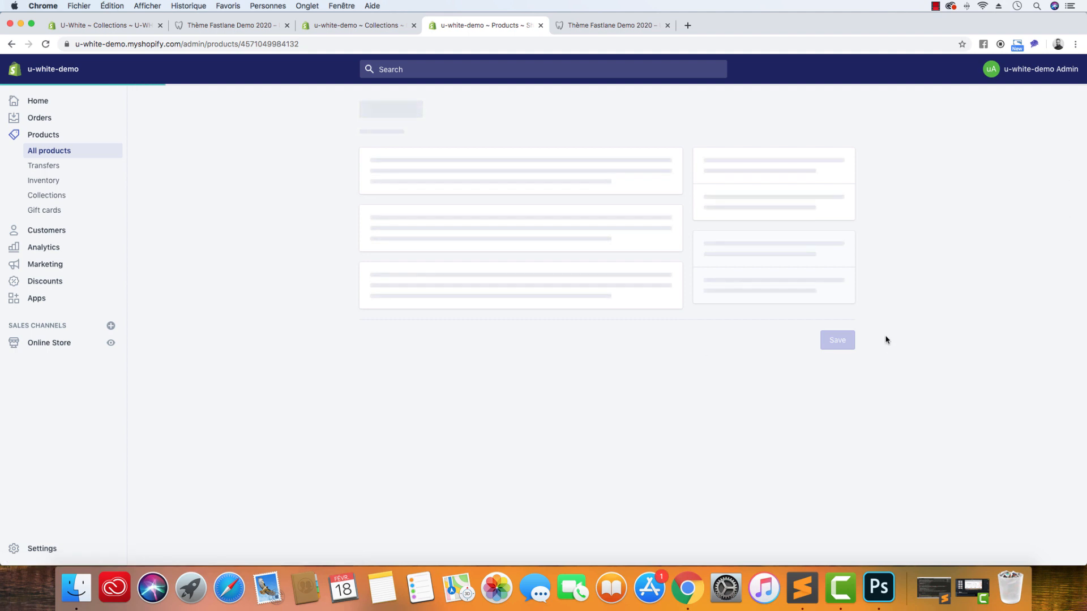
scroll(753, 421, down, 1)
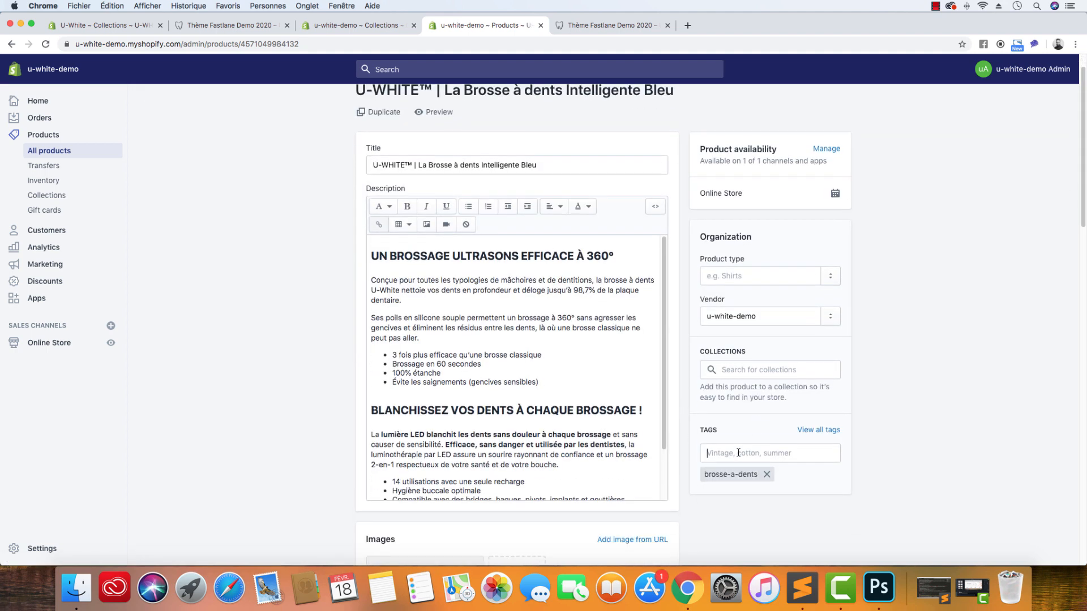
click(734, 453)
click(988, 433)
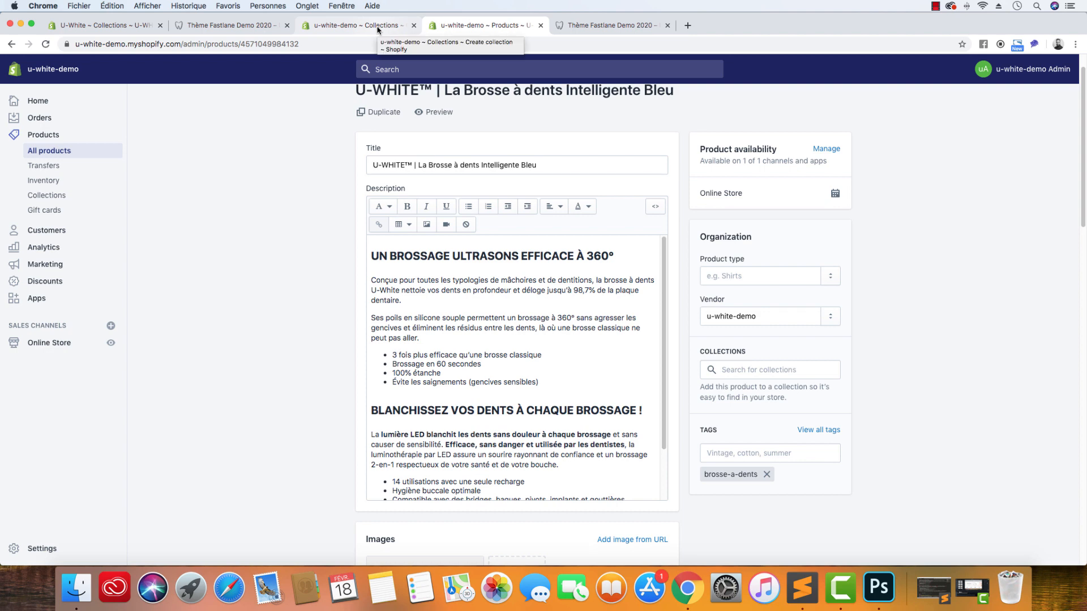
click(377, 30)
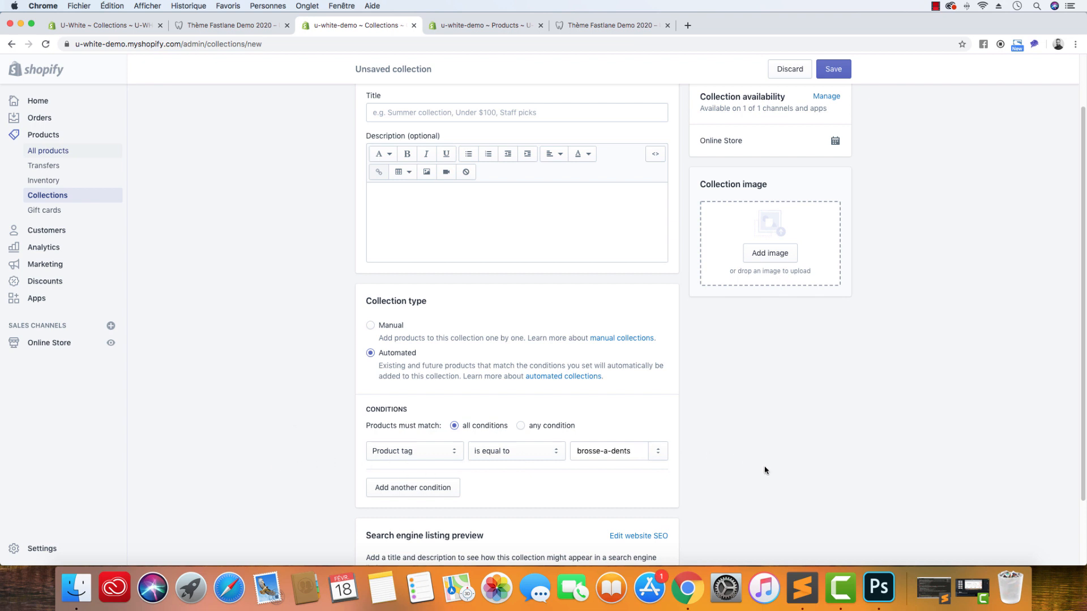
Copy the heading "U-WHITE™ | Brosses à dents Intelligente" from the uwhite.fr toothbrush collection page into the new collection's title.
scroll(590, 410, up, 2)
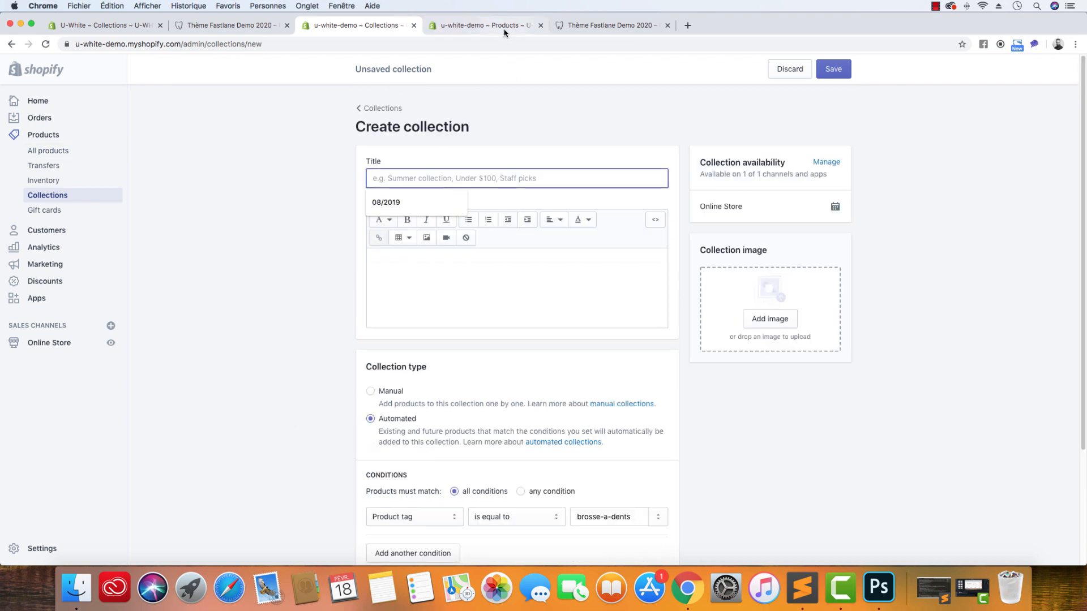
click(608, 27)
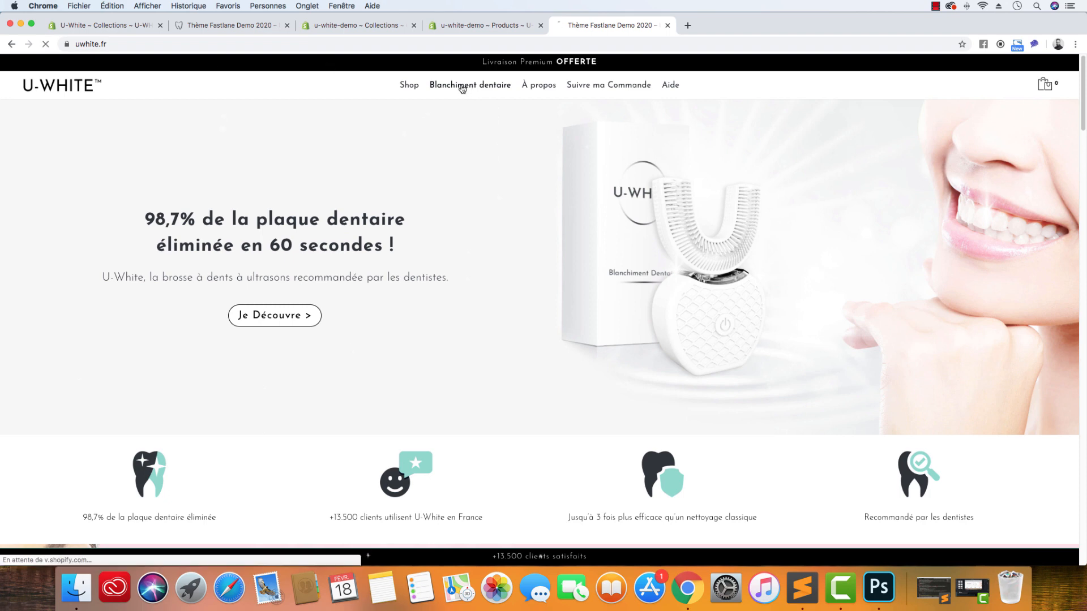
click(465, 88)
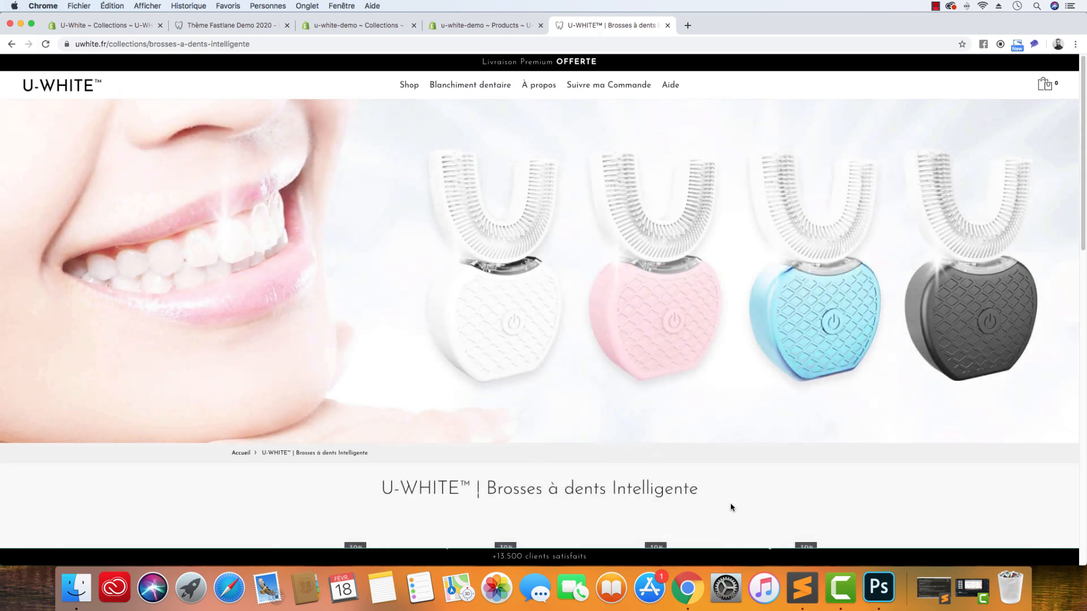
drag(730, 506, 369, 503)
key(super+c)
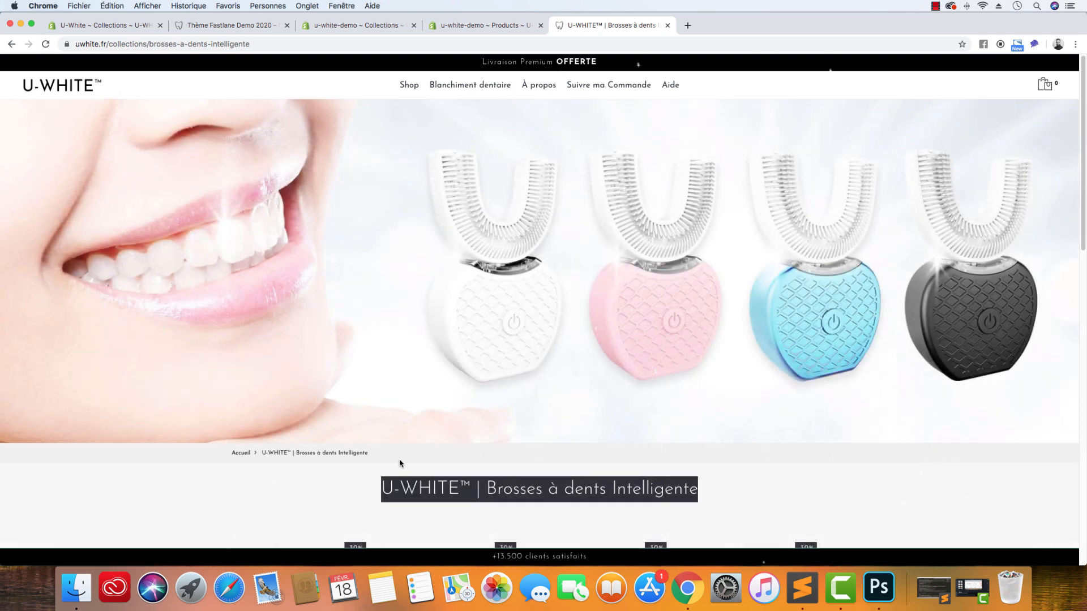
click(390, 26)
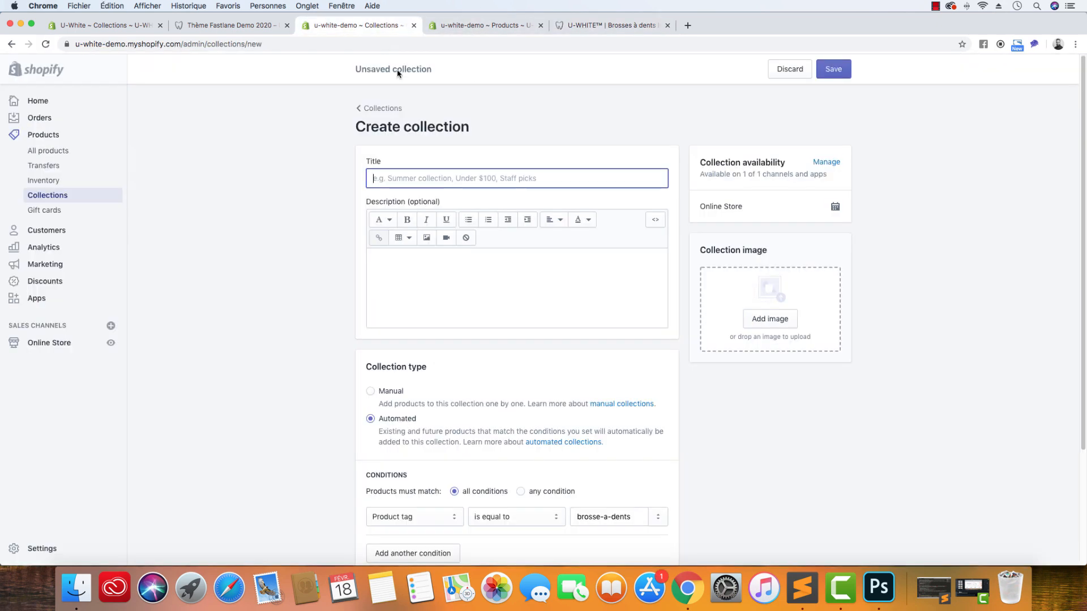
click(473, 177)
key(super+v)
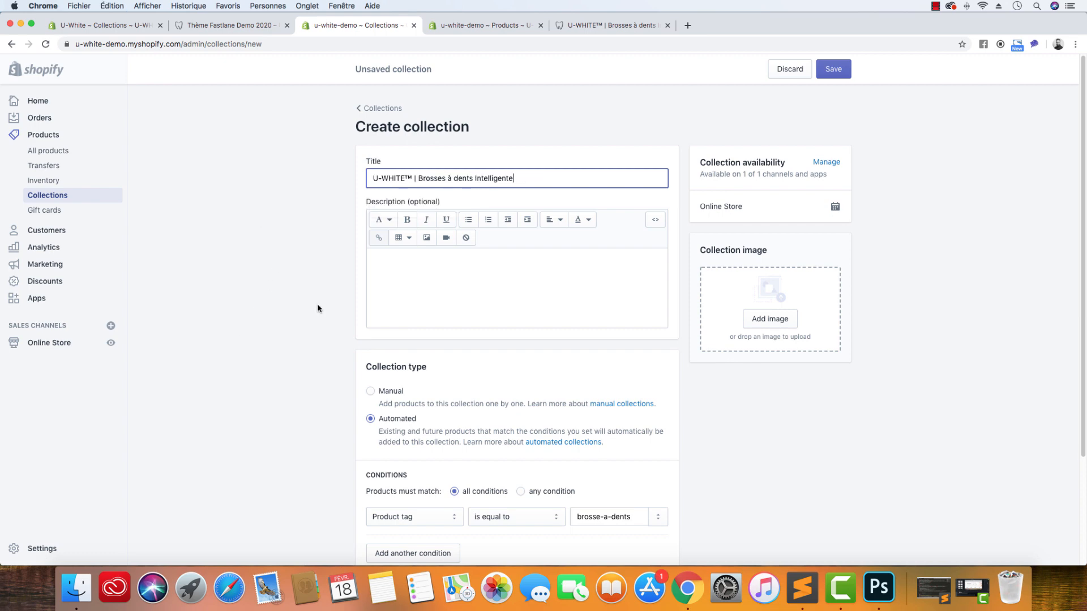
Edit the collection's website SEO and shorten the page title to "Brosses à dents Intelligente".
scroll(317, 308, down, 3)
click(633, 469)
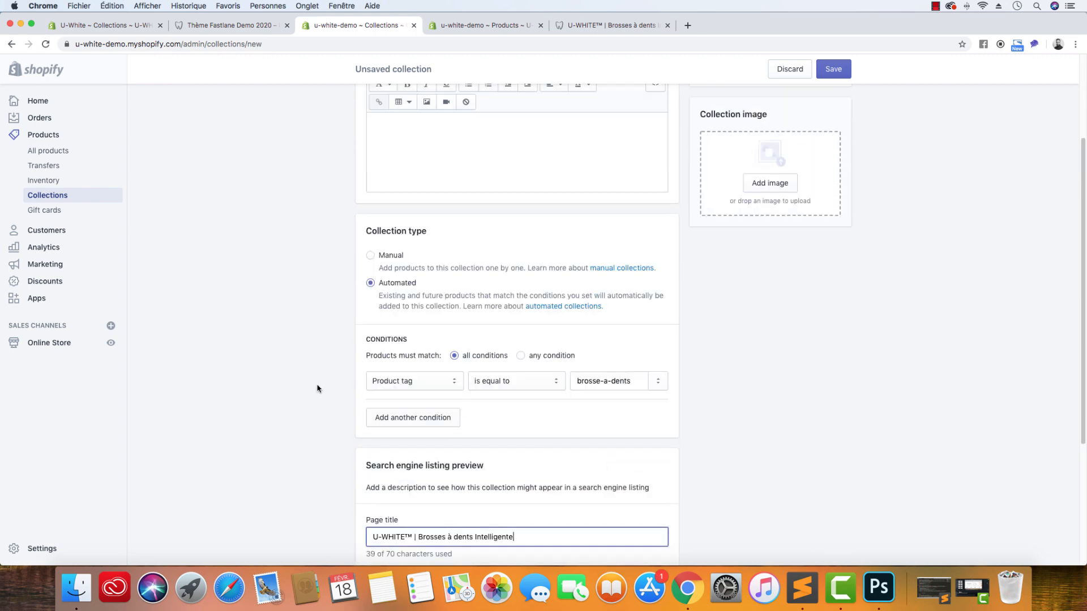
scroll(385, 417, down, 3)
drag(419, 403, 513, 403)
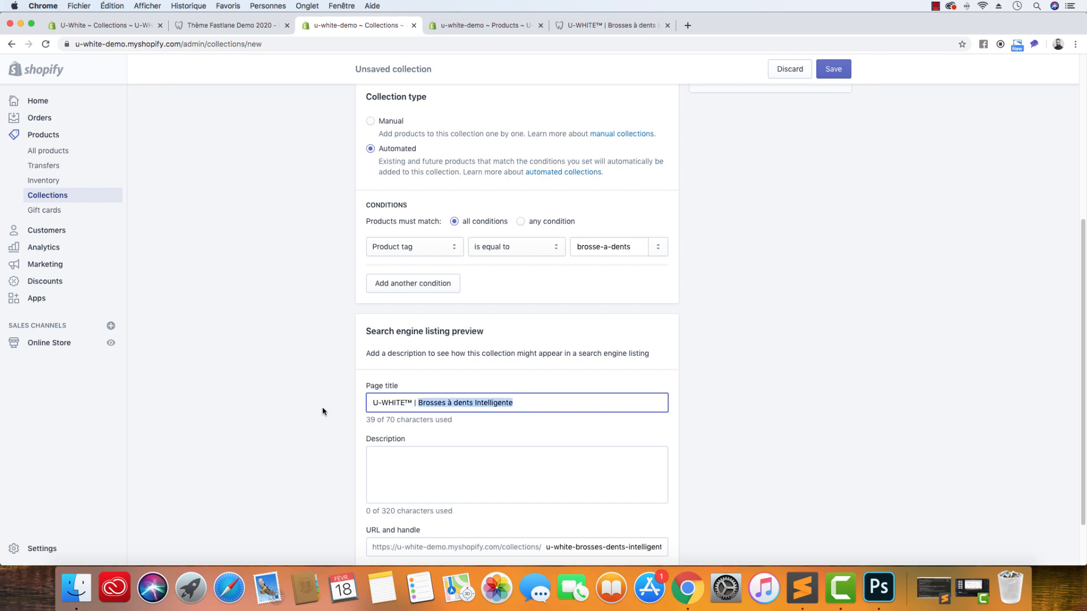
drag(418, 403, 352, 403)
key(BackSpace)
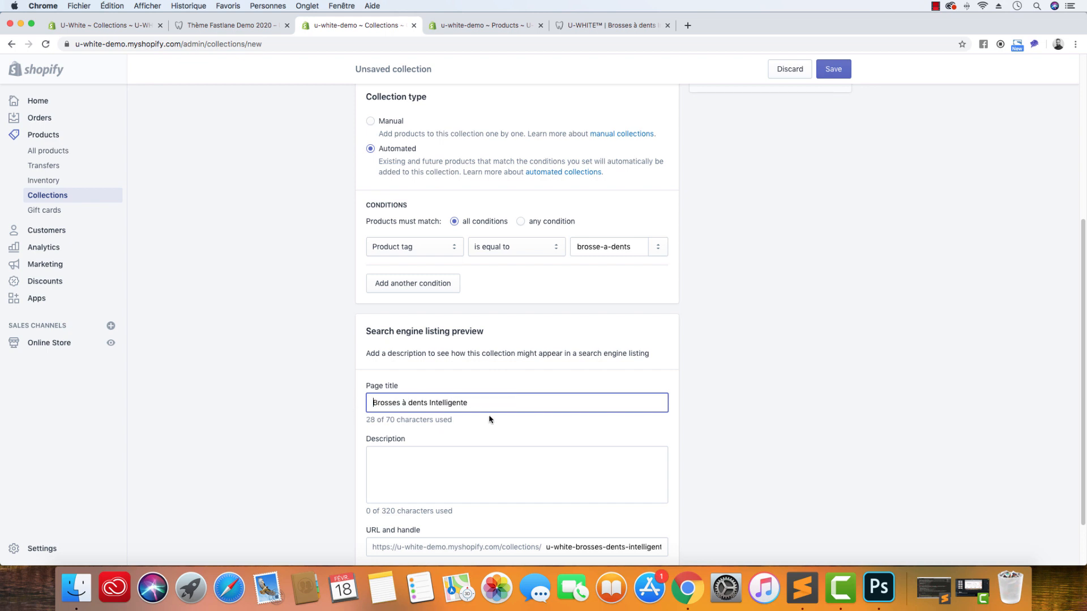
Shorten the collection's URL handle to brosses-dents-intelligente and save the collection.
scroll(597, 495, down, 2)
click(574, 484)
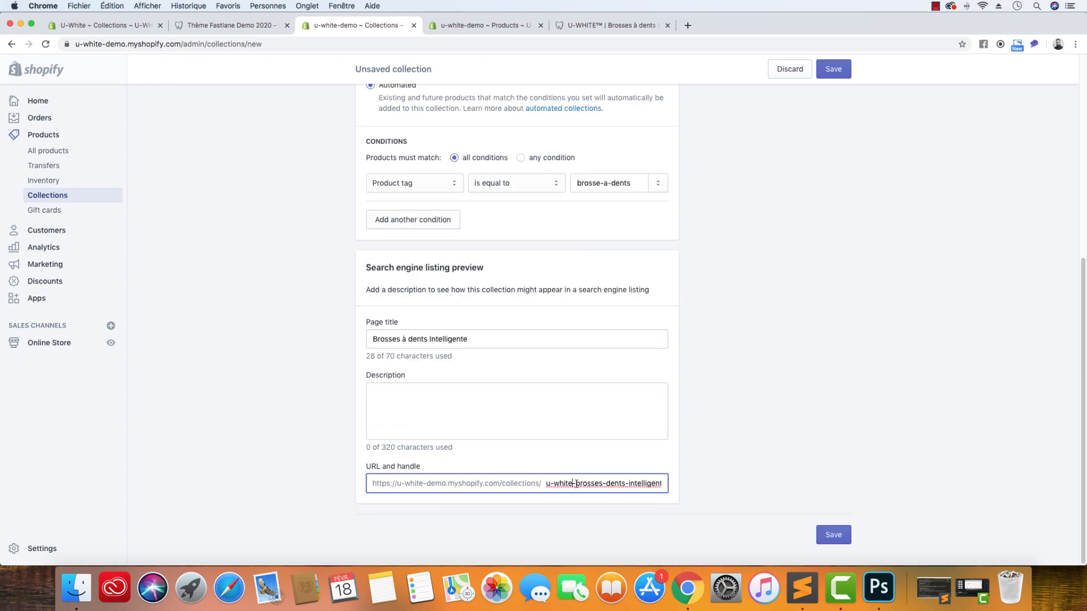
drag(576, 483, 545, 484)
key(BackSpace)
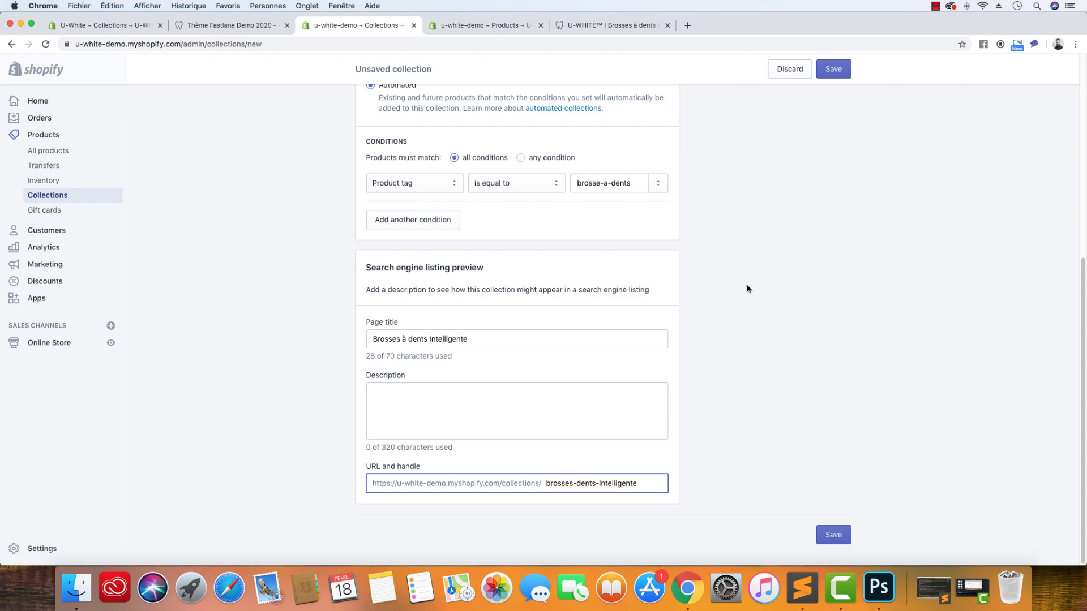
scroll(781, 245, up, 5)
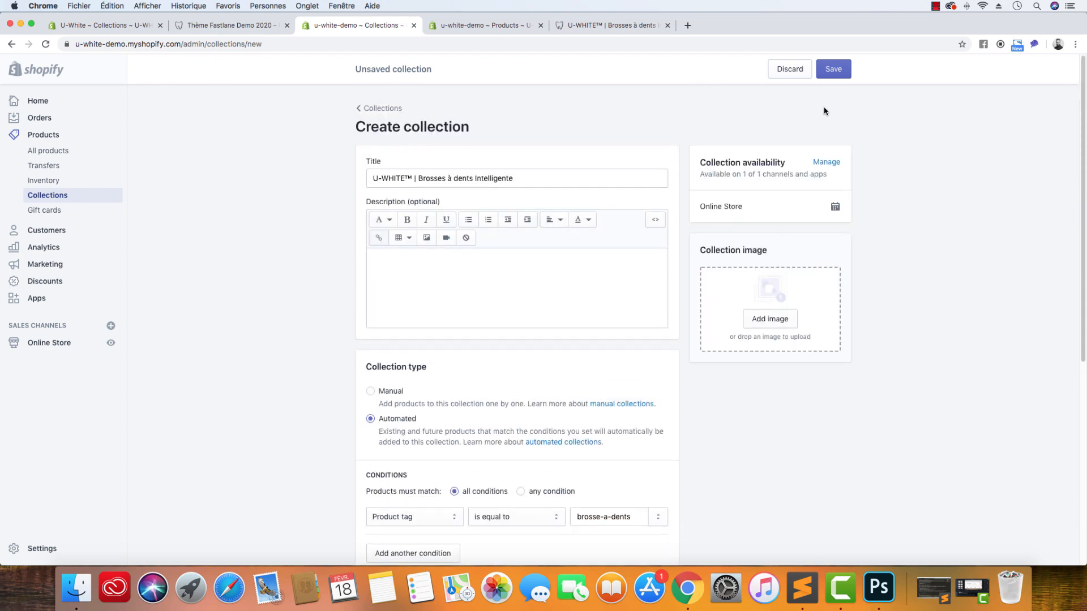
click(834, 70)
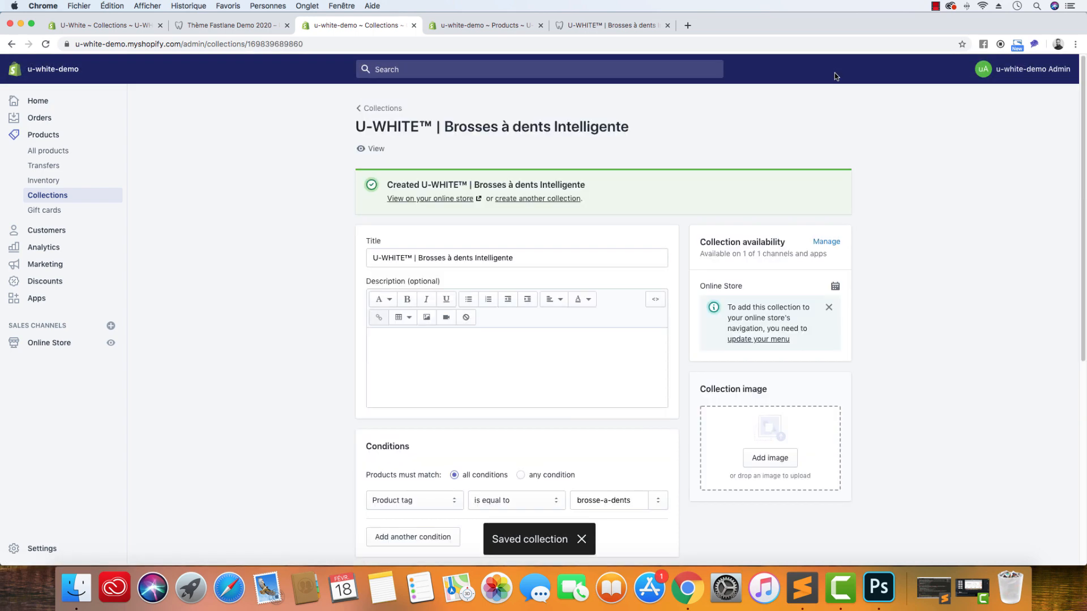
Review the sort options for the collection's products and set the sort order to Manually.
scroll(299, 331, down, 5)
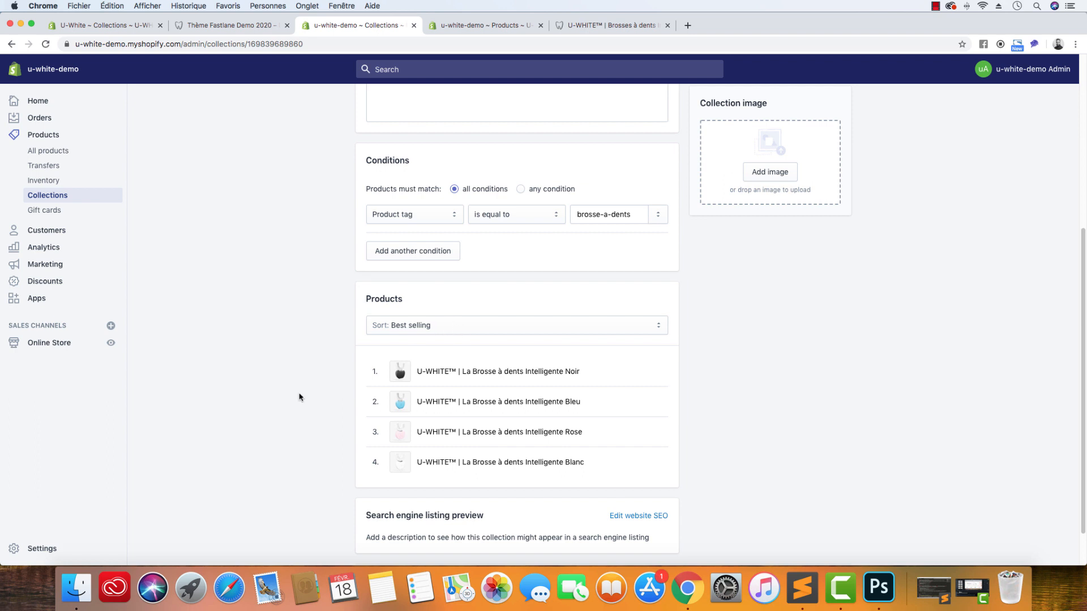
click(392, 331)
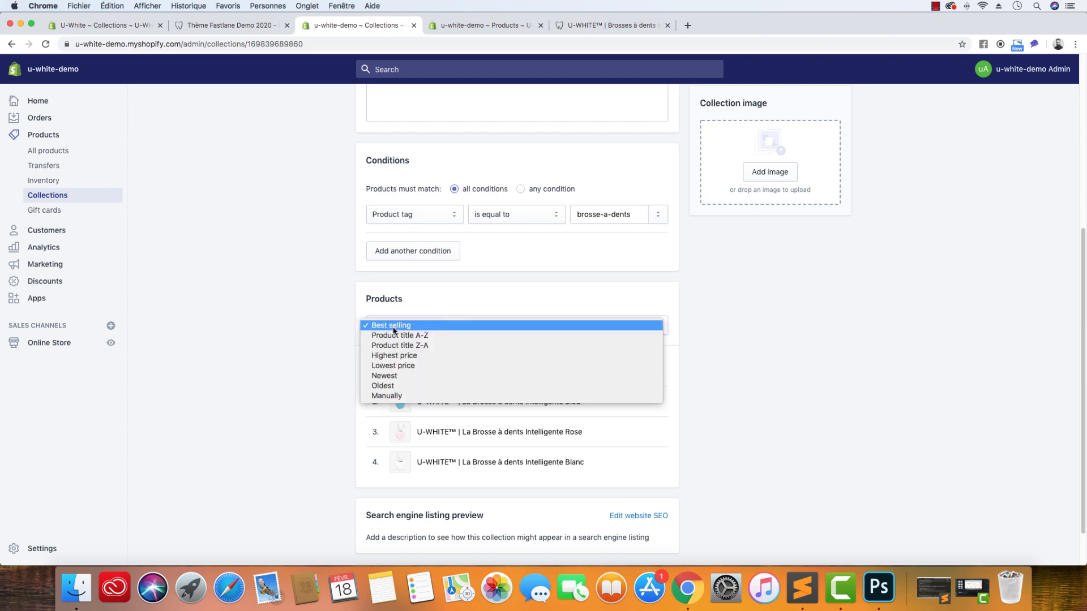
click(277, 328)
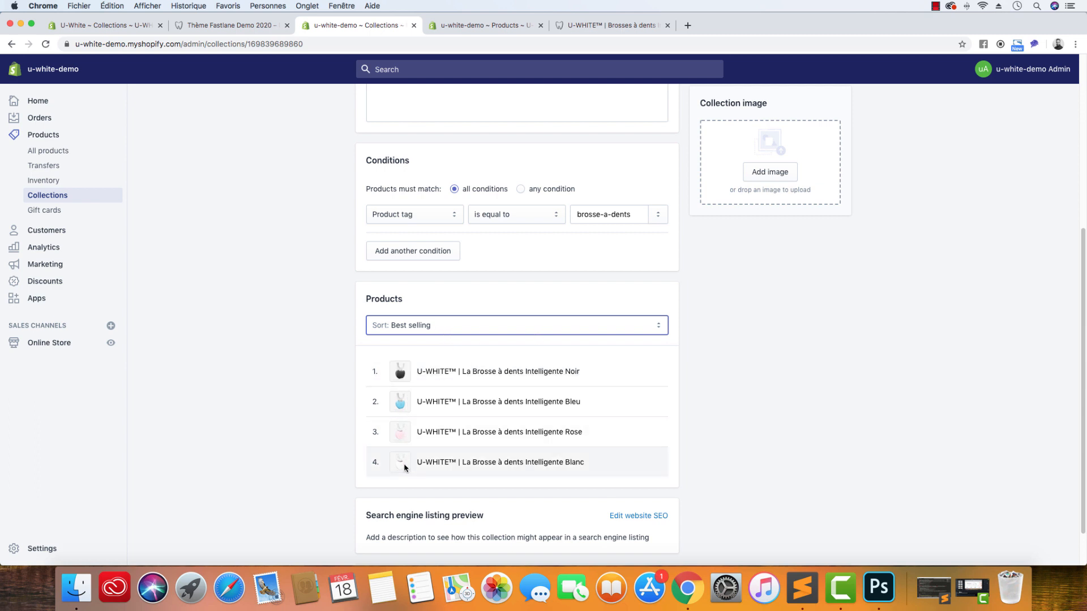
click(452, 327)
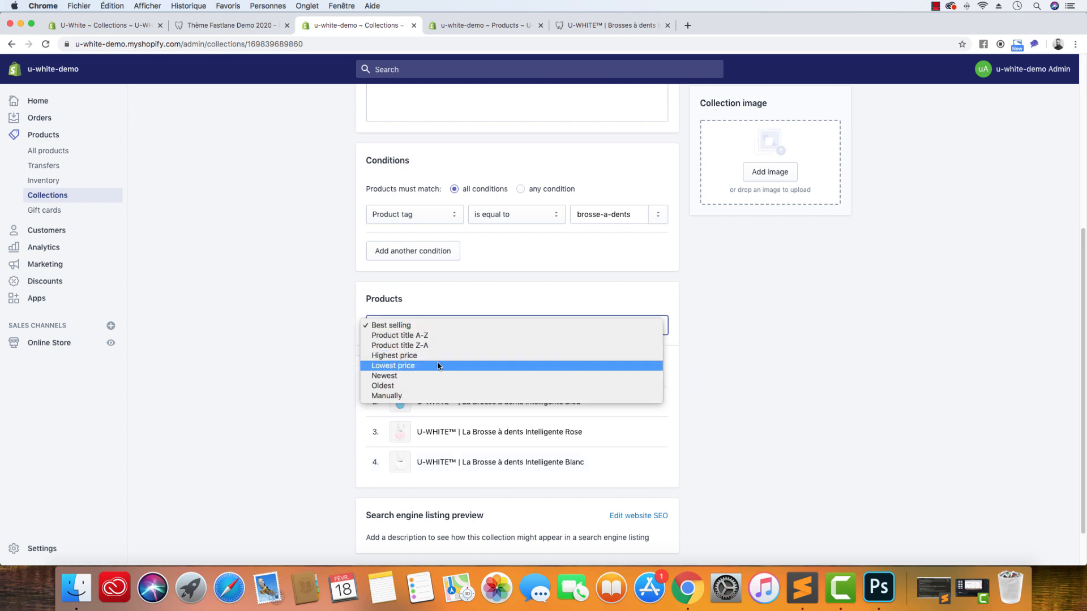
click(434, 397)
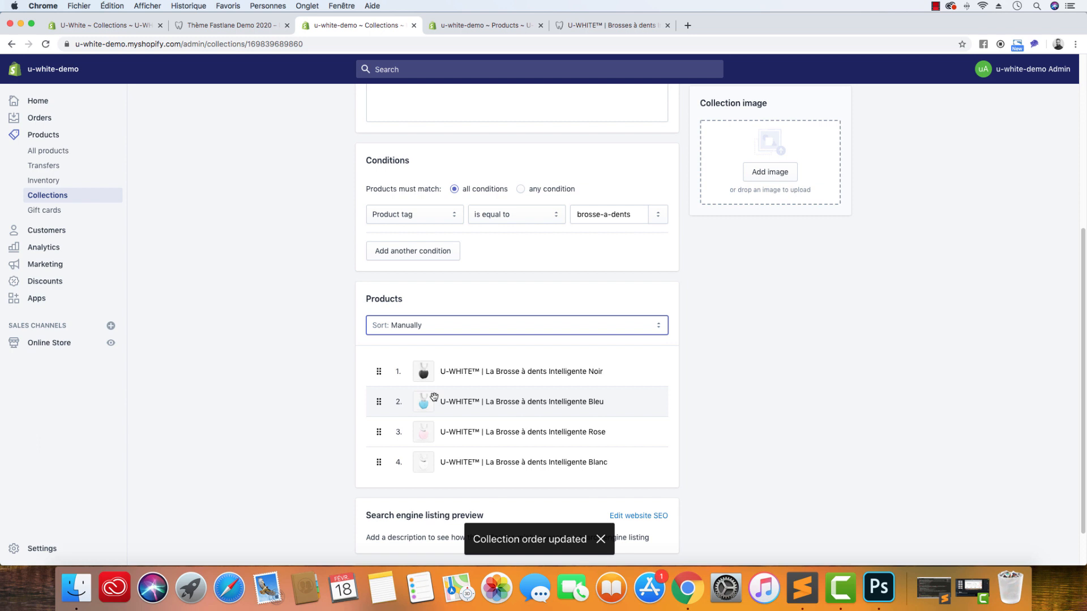
click(457, 330)
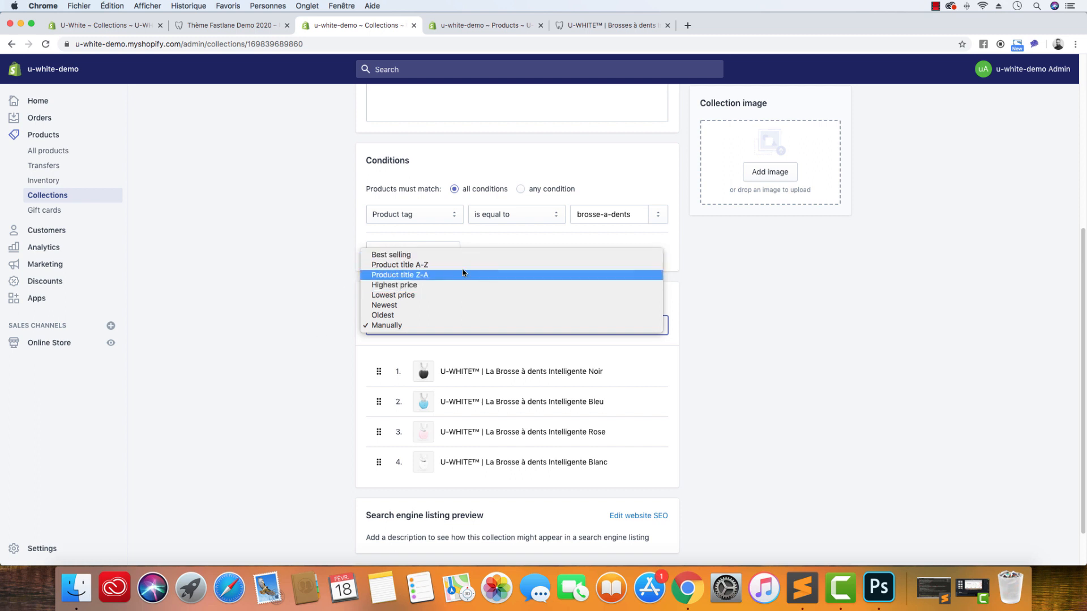
click(808, 381)
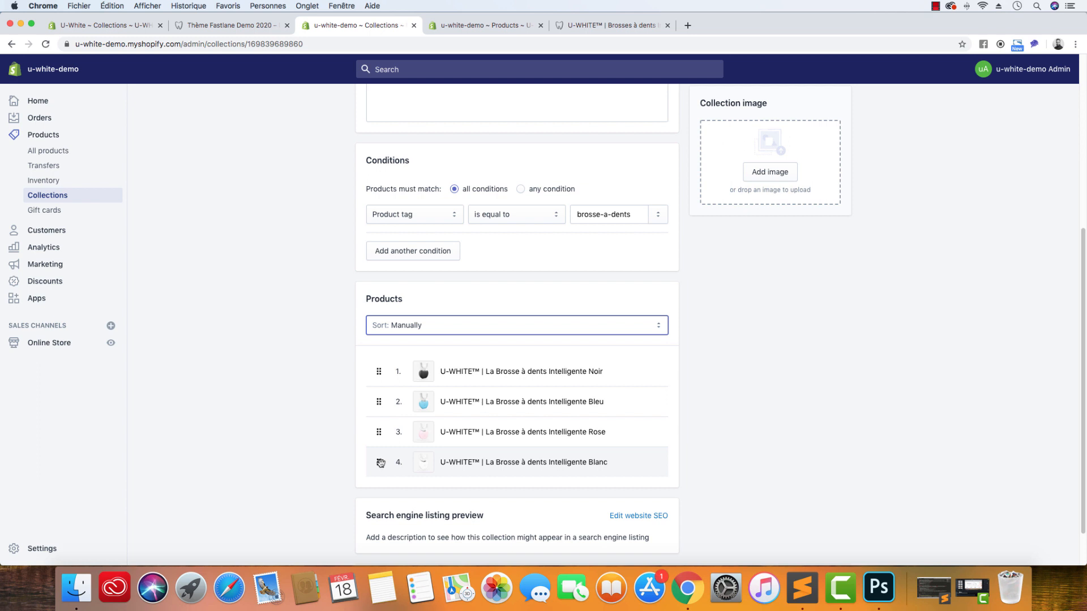
Reorder the collection's products as Blanc, Rose, Bleu, Noir.
drag(378, 464, 378, 371)
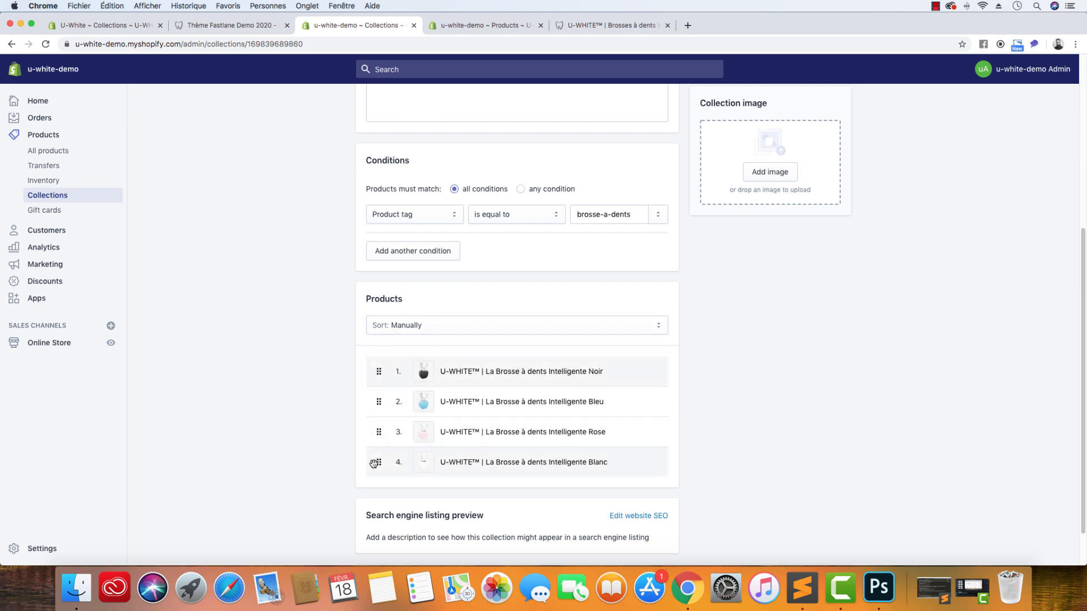
drag(383, 457, 381, 391)
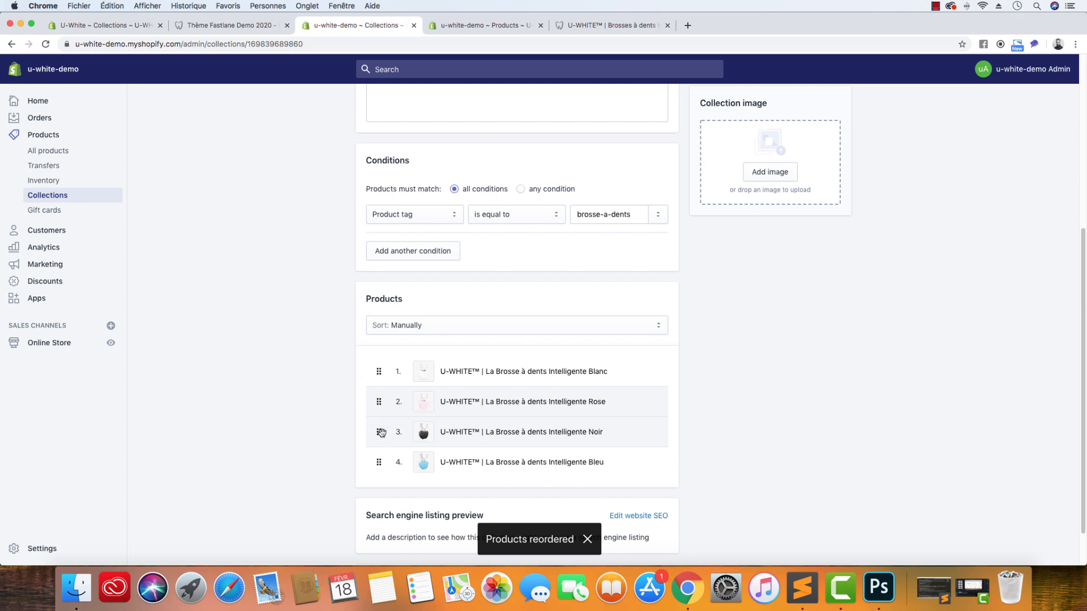
drag(381, 457, 379, 434)
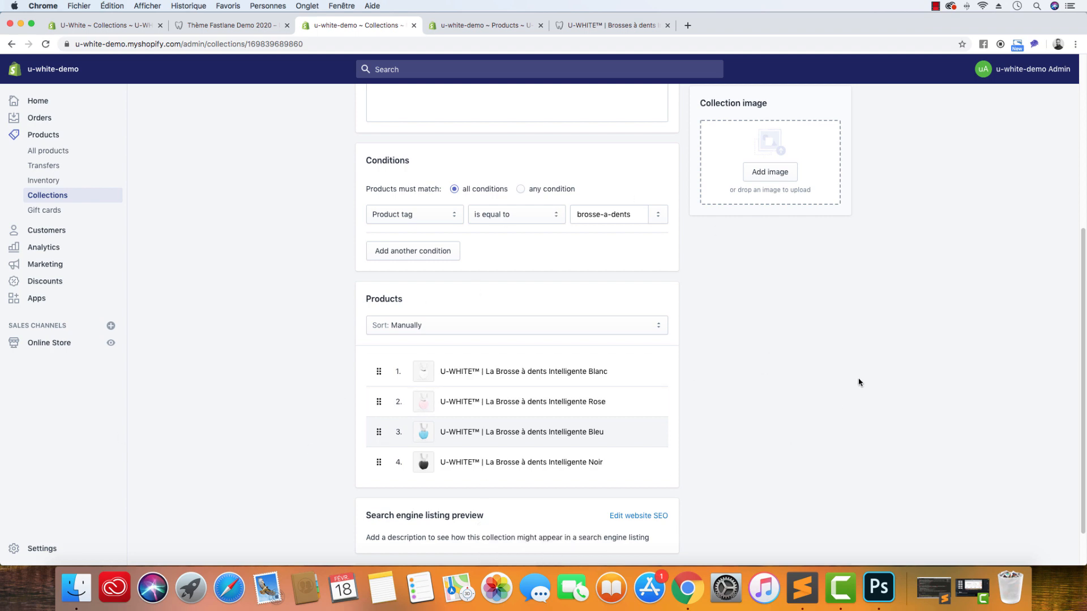
View the new collection on the online store and compare it with the toothbrush collection page on uwhite.fr.
scroll(834, 390, up, 5)
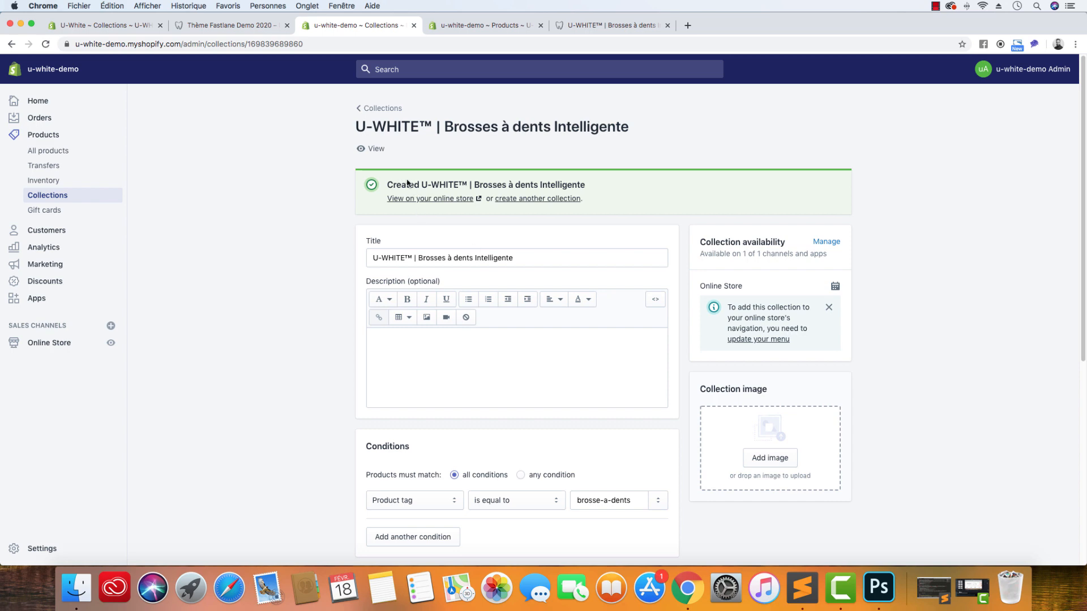
click(374, 149)
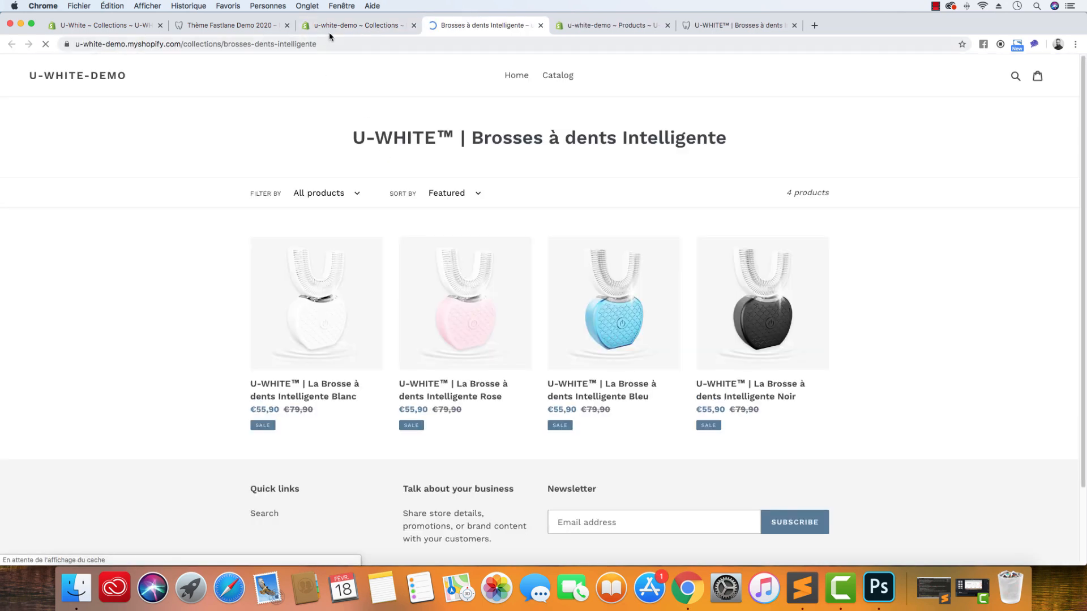
click(343, 27)
click(437, 29)
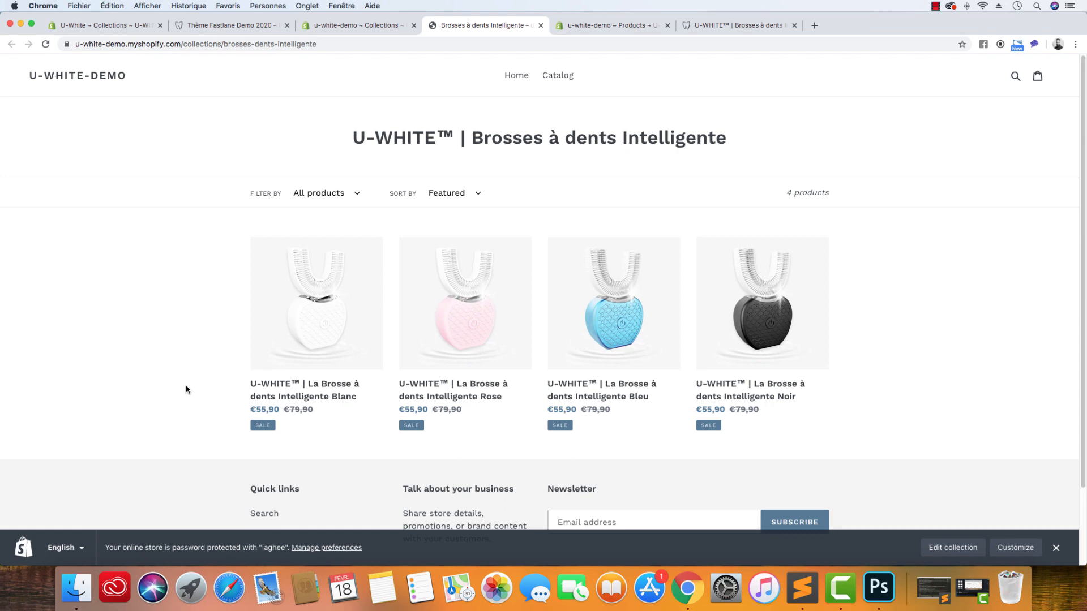
click(734, 30)
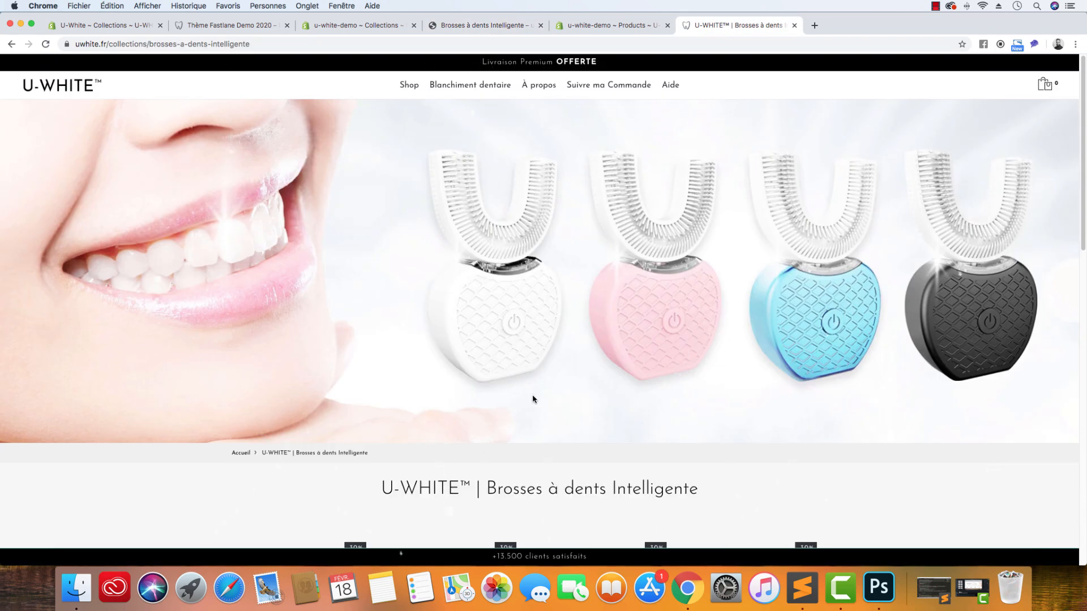
scroll(405, 366, down, 3)
scroll(373, 328, up, 3)
Return to the new collection in the Shopify admin and examine its collection image section.
click(601, 26)
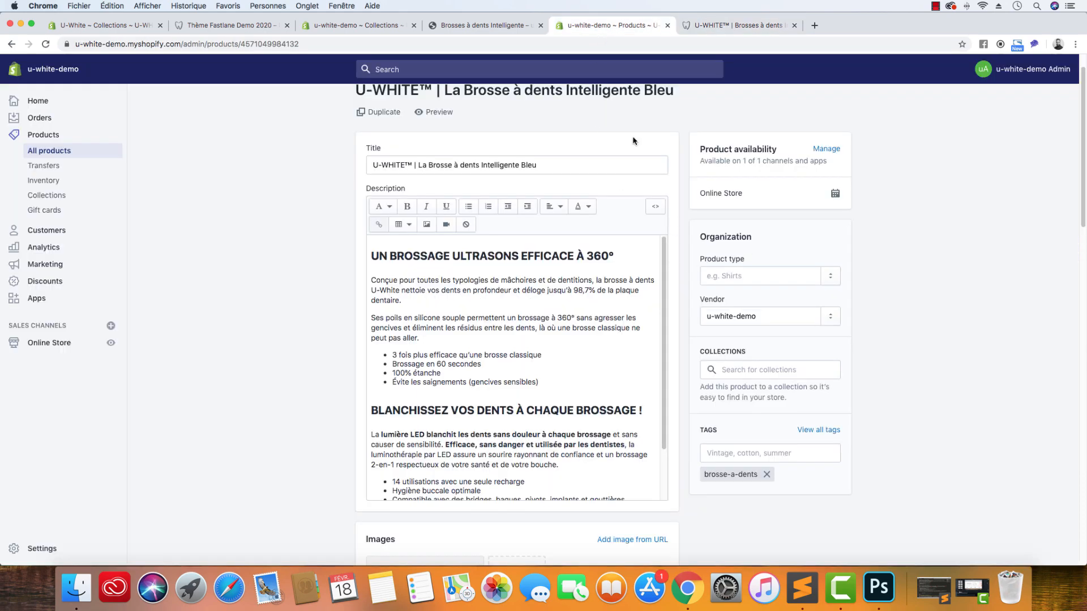
click(416, 24)
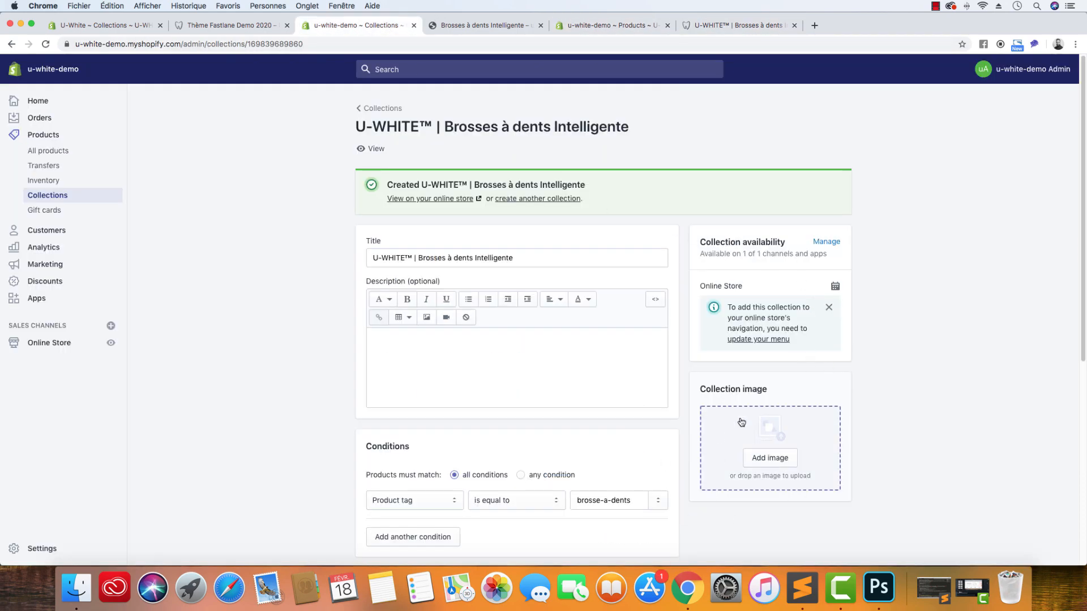
scroll(764, 423, down, 3)
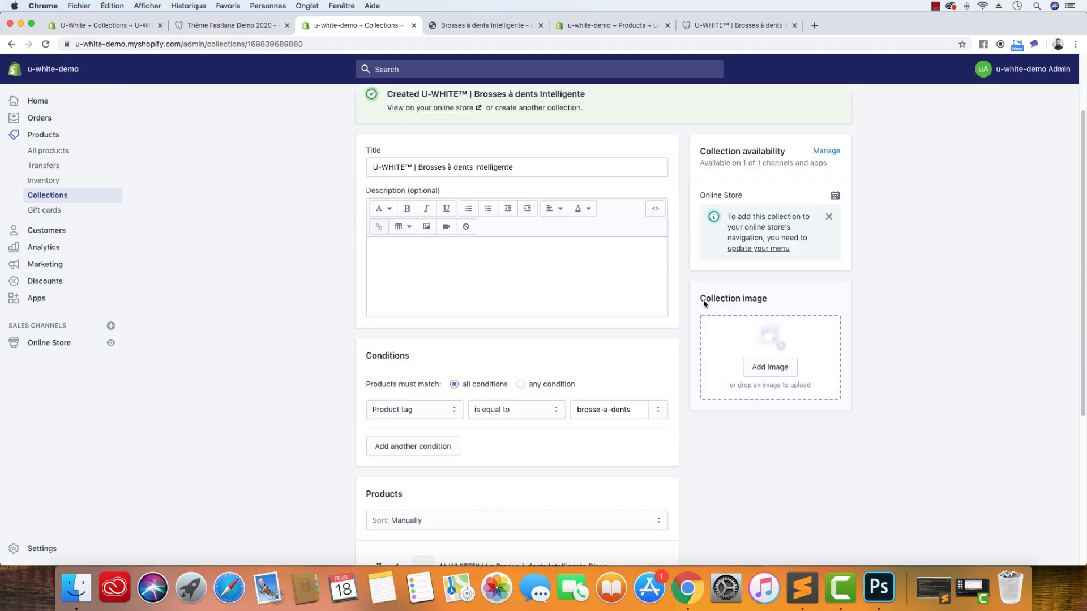
Find the Collection_Main_Image folder inside U-White in Finder and open Collection_Main_Image.psd in Photoshop.
click(77, 587)
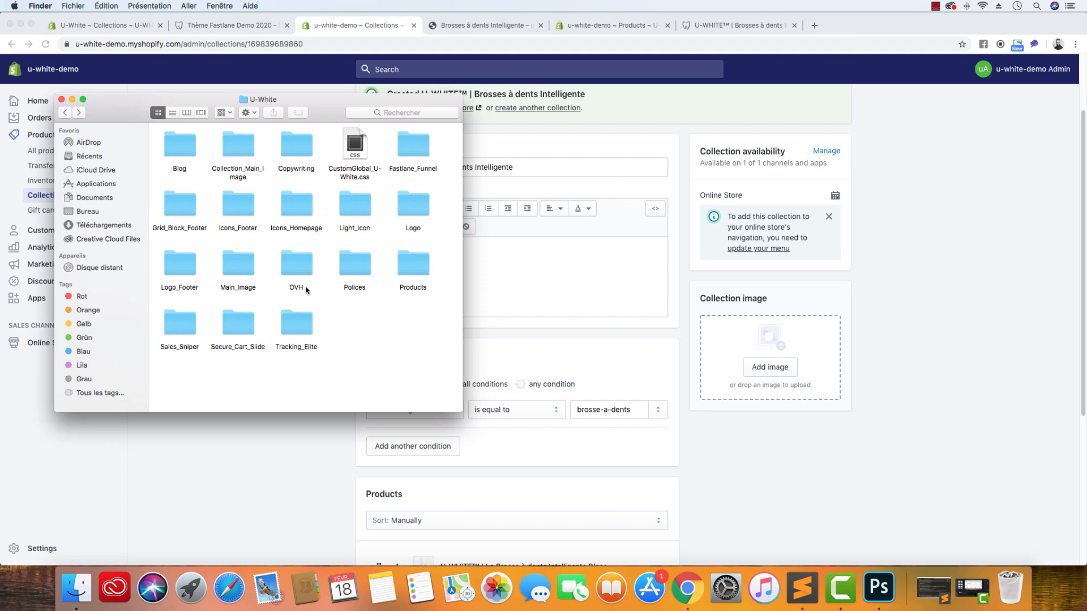
double_click(246, 149)
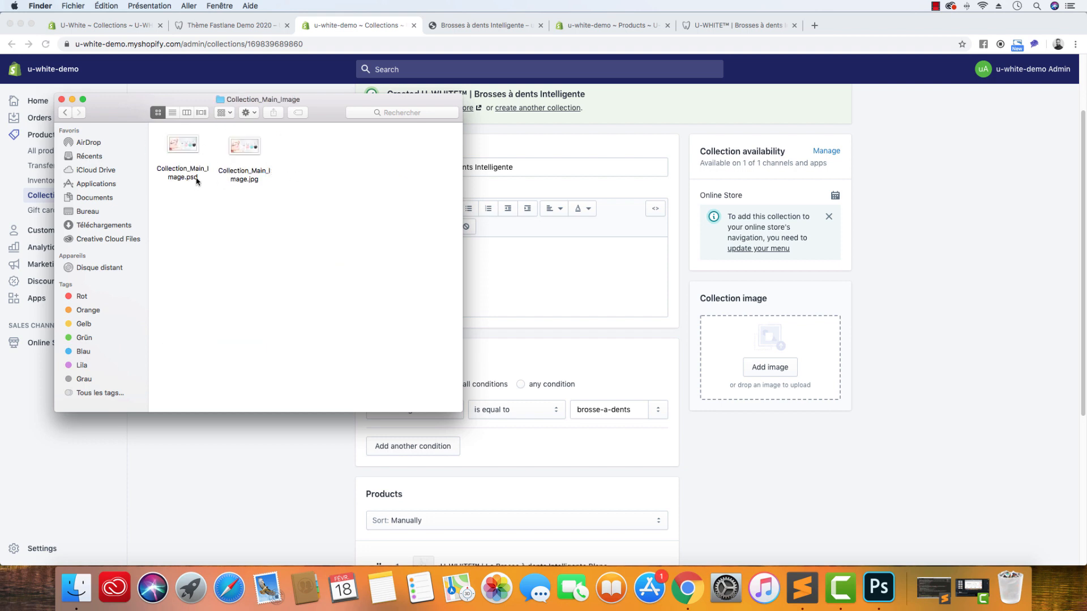
click(192, 147)
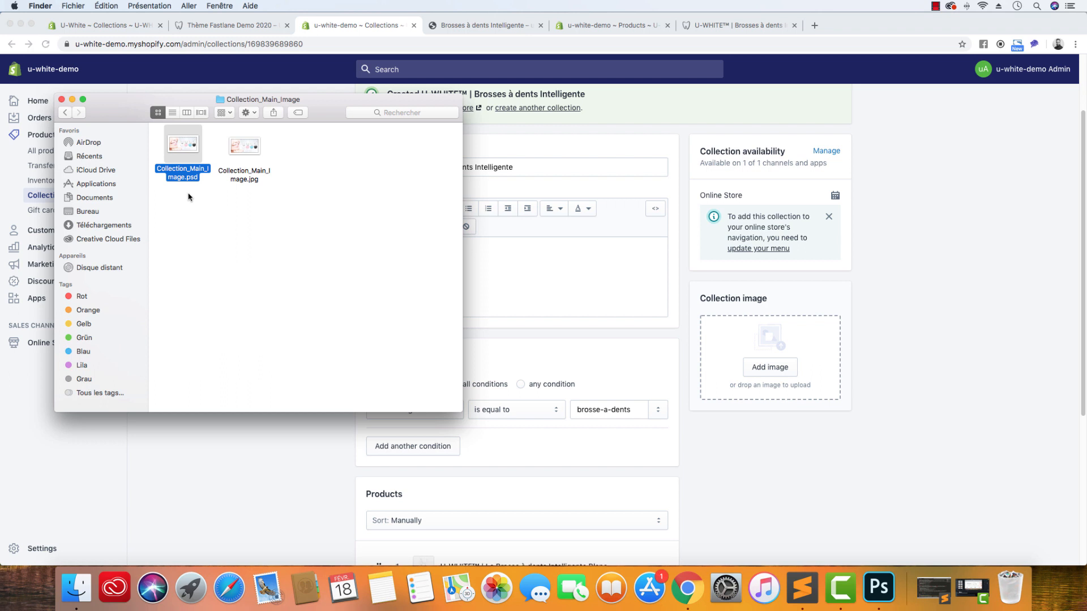
click(241, 139)
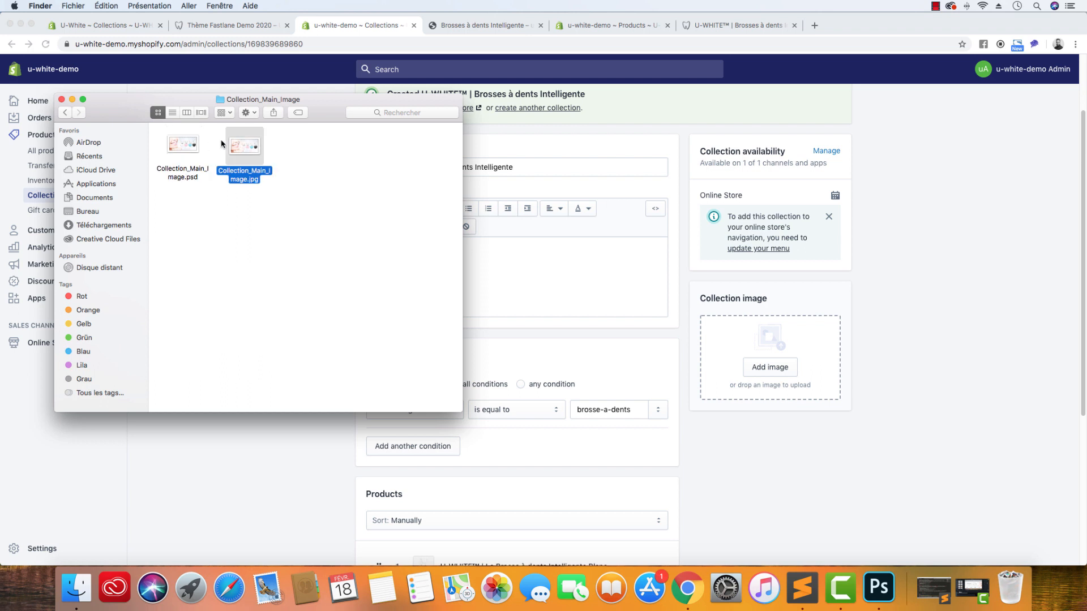
click(186, 148)
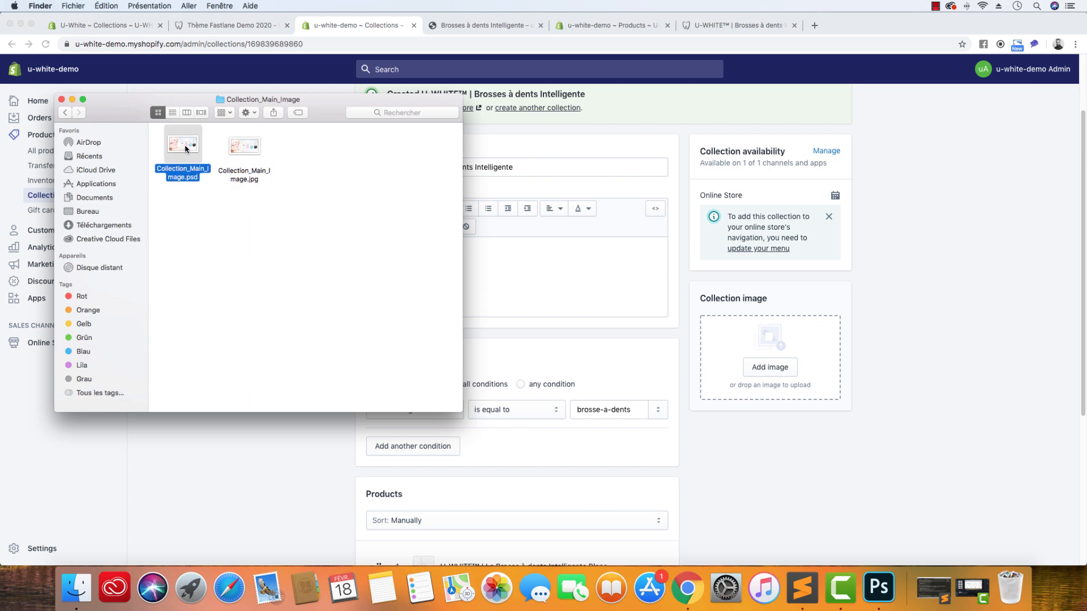
double_click(187, 148)
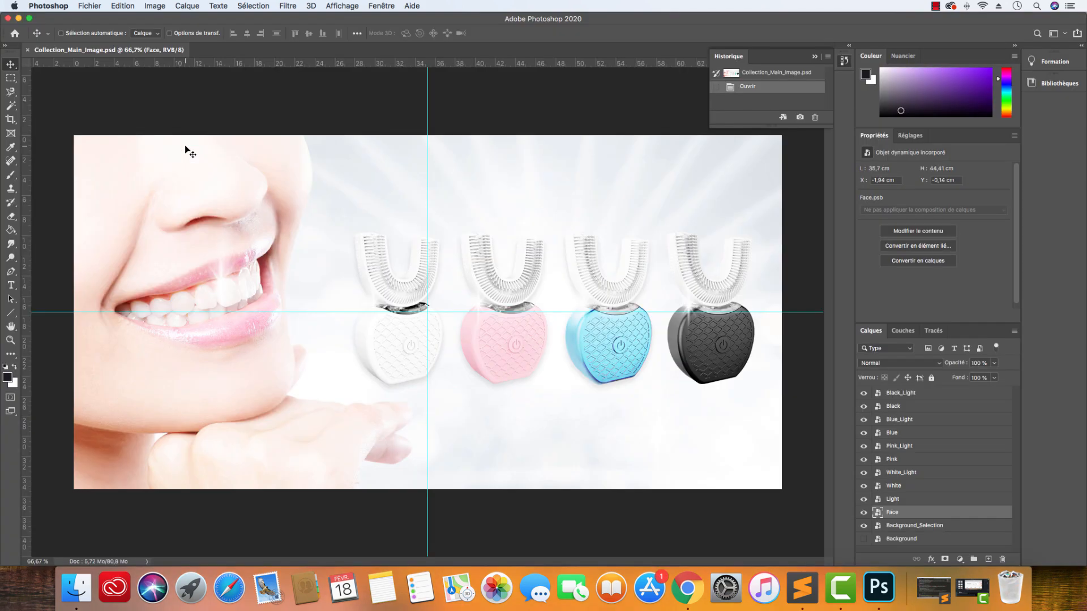
Hide and show the Black_Light, Black, Blue_Light, Blue and Pink_Light layers one by one to examine what each contains.
click(963, 421)
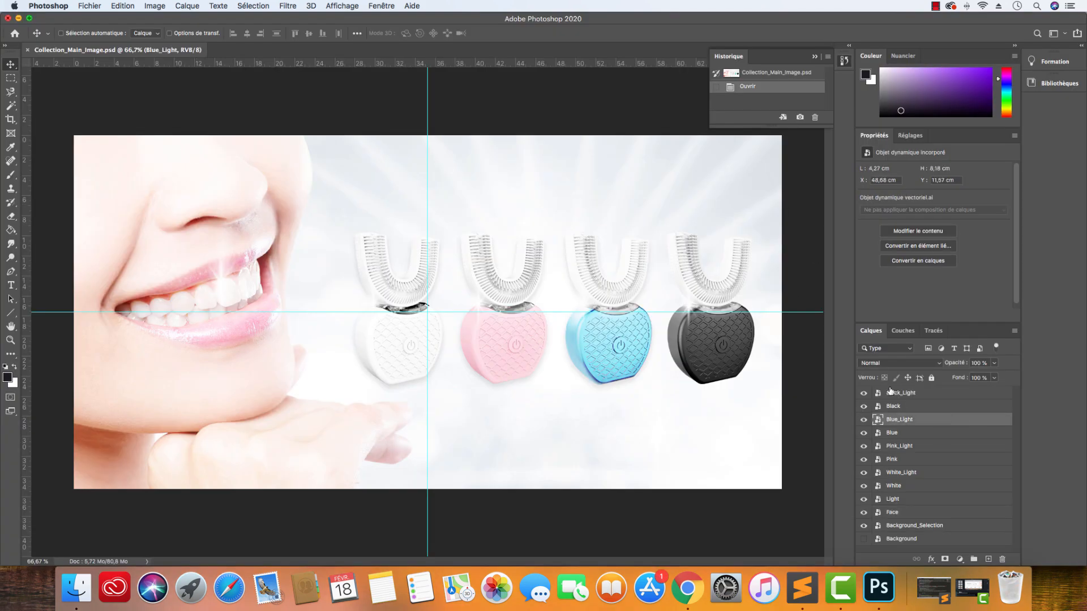
click(863, 393)
click(863, 393)
click(864, 407)
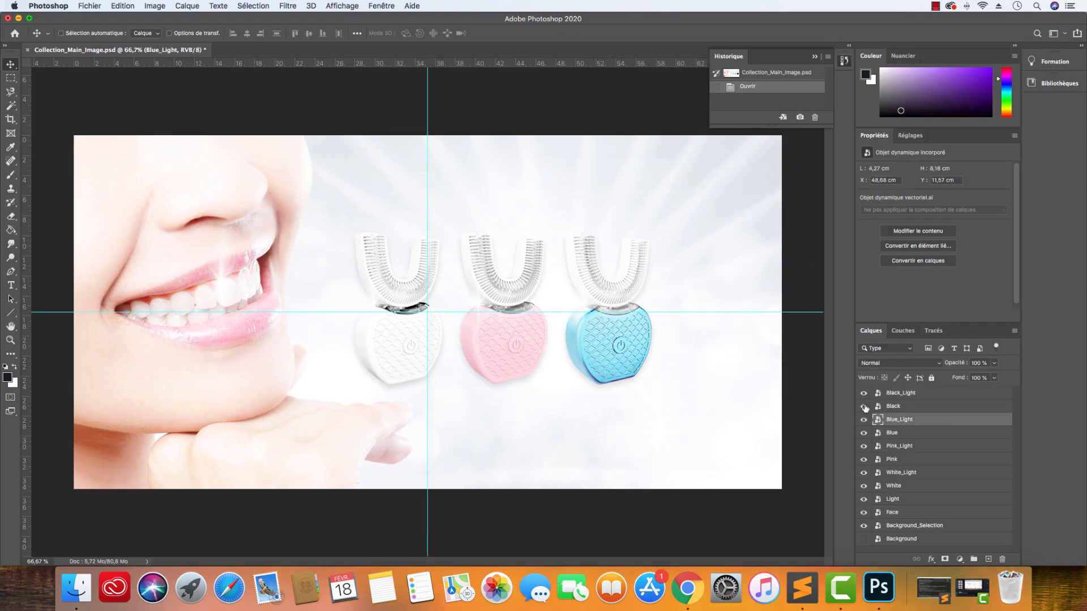
click(863, 406)
click(864, 419)
click(864, 419)
click(863, 432)
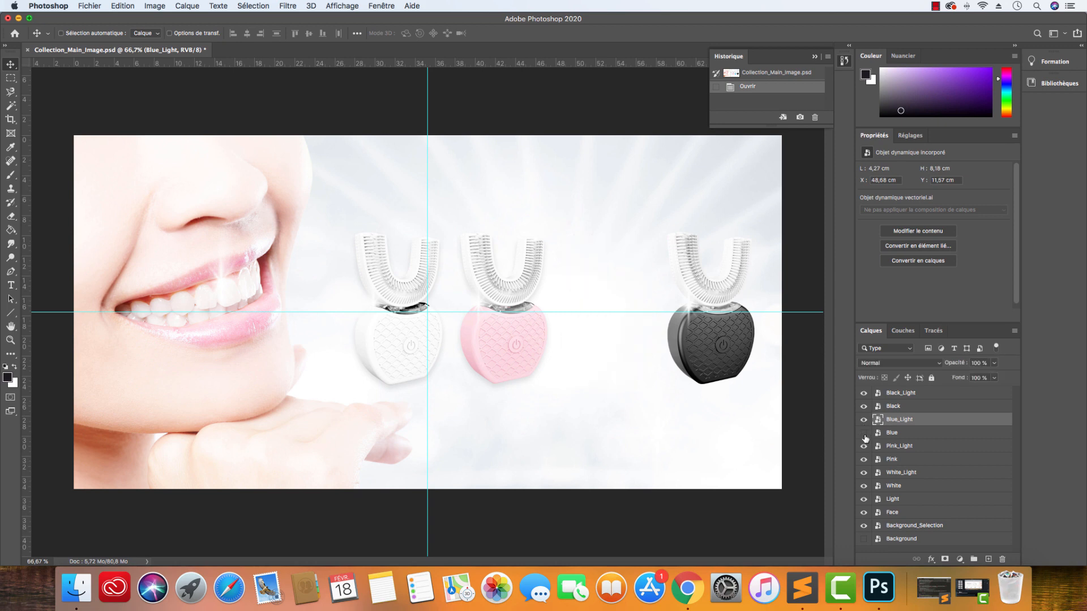
click(864, 432)
click(864, 446)
click(863, 446)
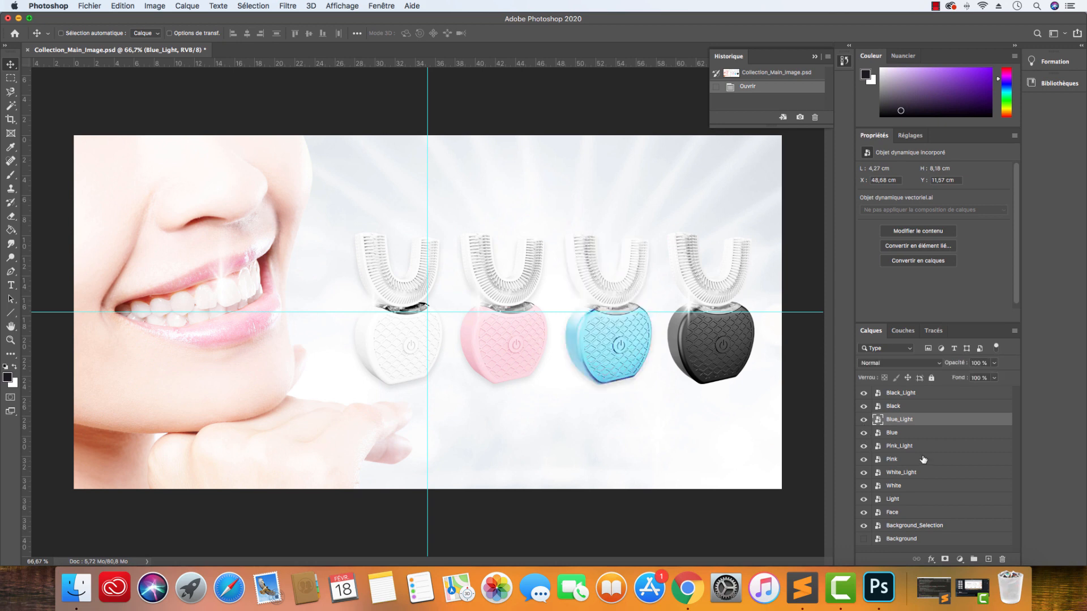
Check the banner's pixel dimensions and resolution in the image size settings.
click(155, 6)
click(178, 89)
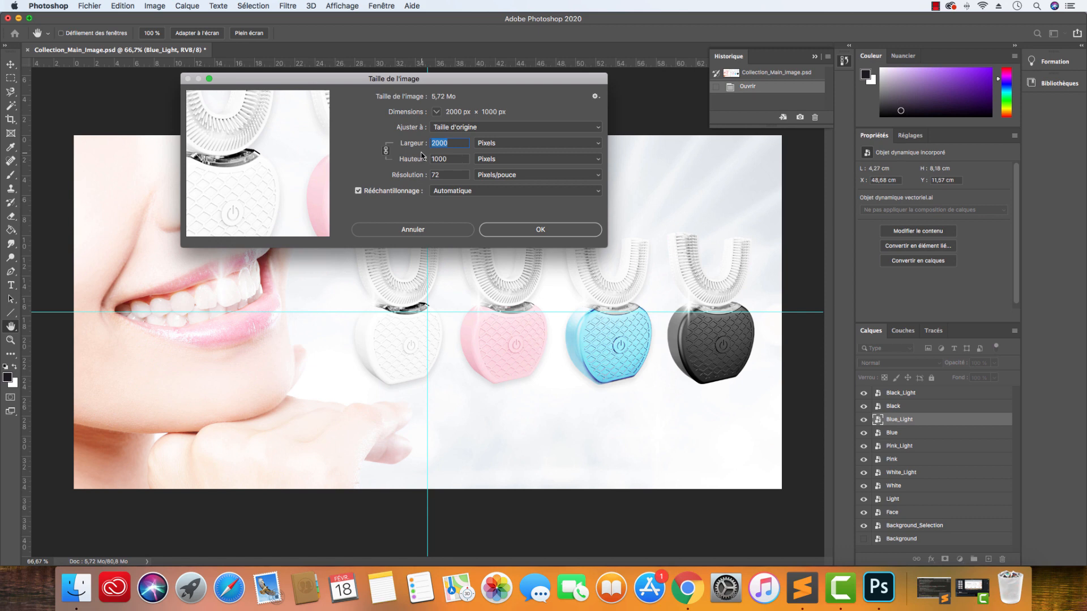
double_click(432, 175)
click(527, 230)
Flatten all layers of the banner into a single background layer.
right_click(937, 423)
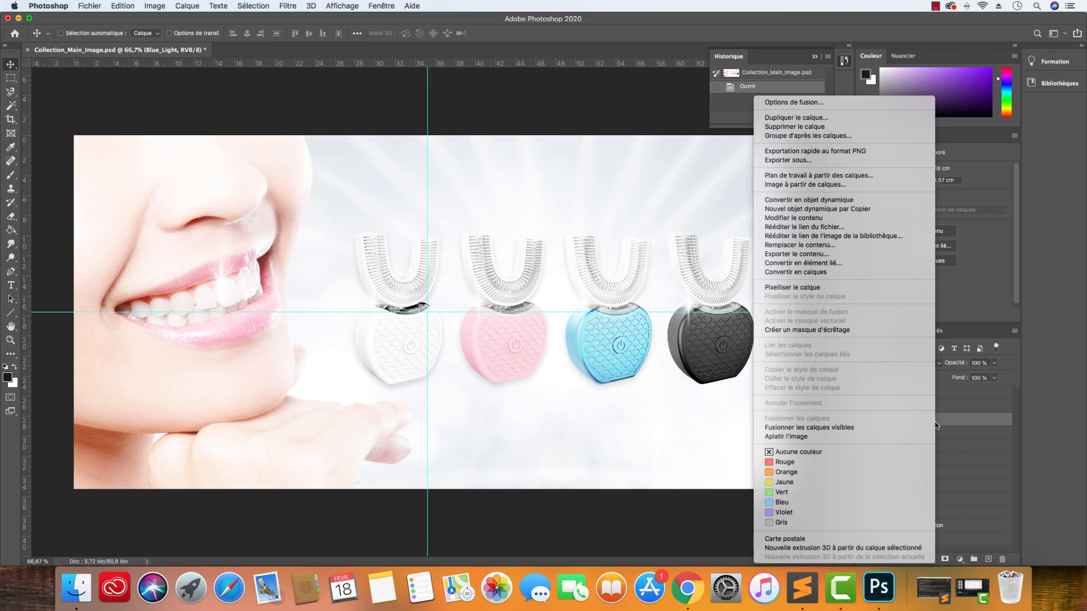
click(841, 437)
click(611, 198)
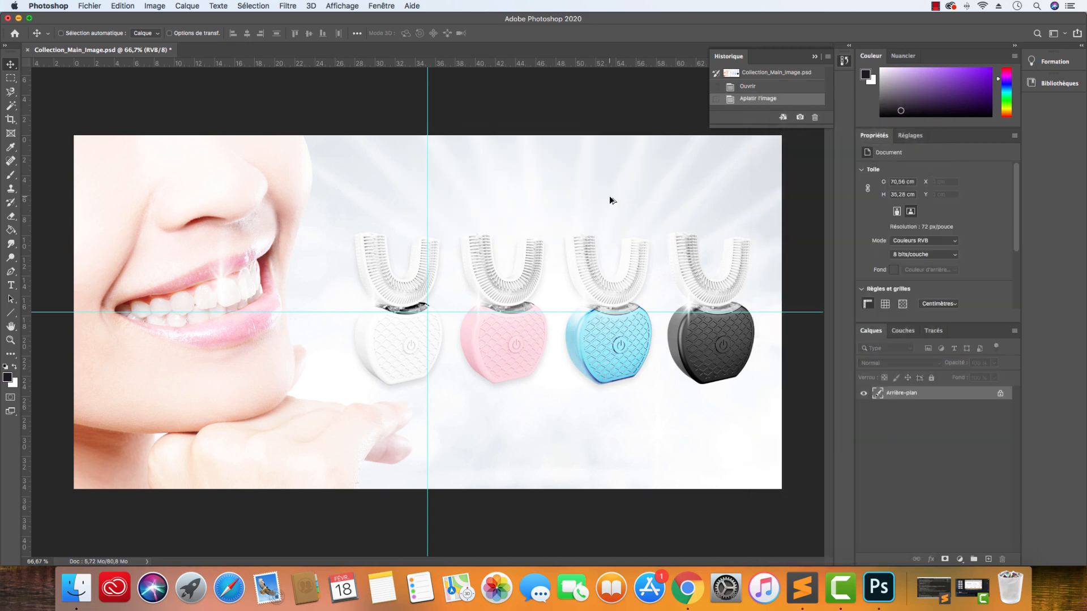
Review the Export As settings for the flattened banner with JPG as the format, and cancel the export.
key(super+alt+shift+w)
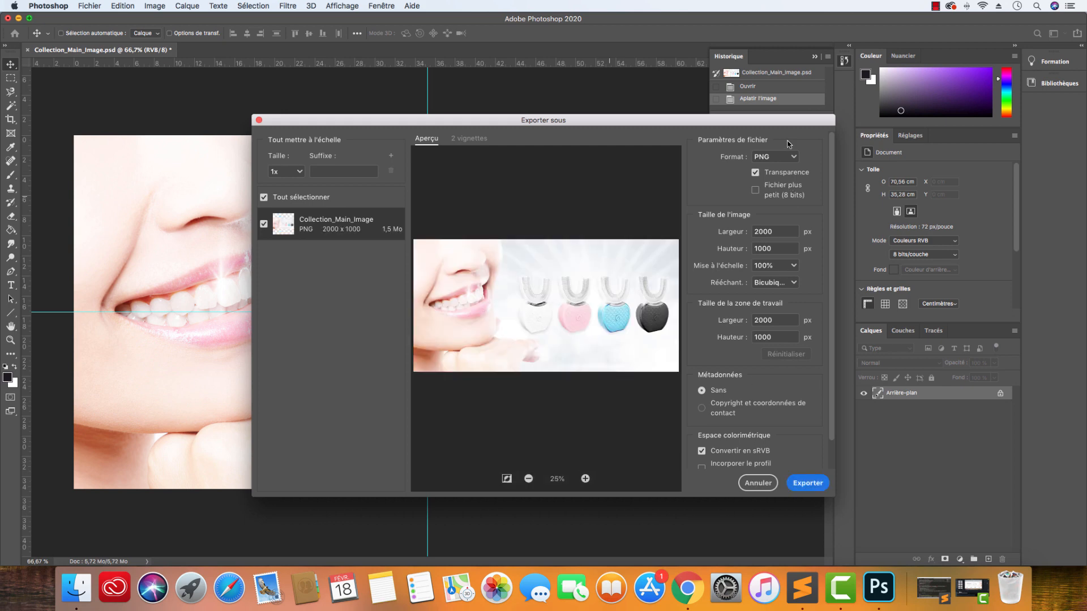
click(757, 482)
key(super+alt+shift+w)
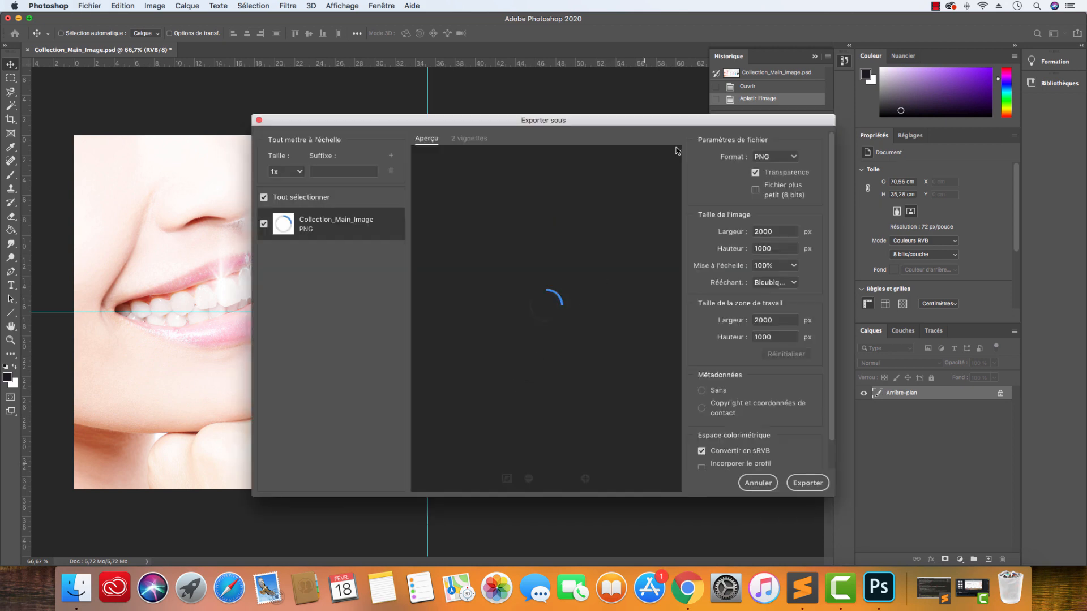
click(771, 157)
click(766, 170)
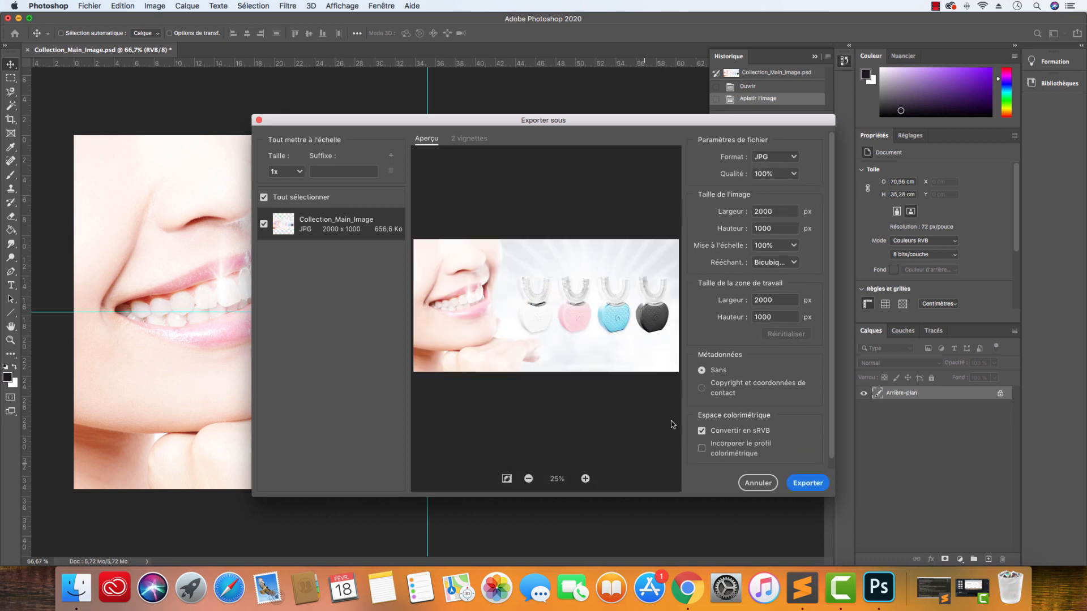
click(757, 482)
Review the legacy Save for Web export settings, cancel them and undo the flattening of the banner.
click(92, 6)
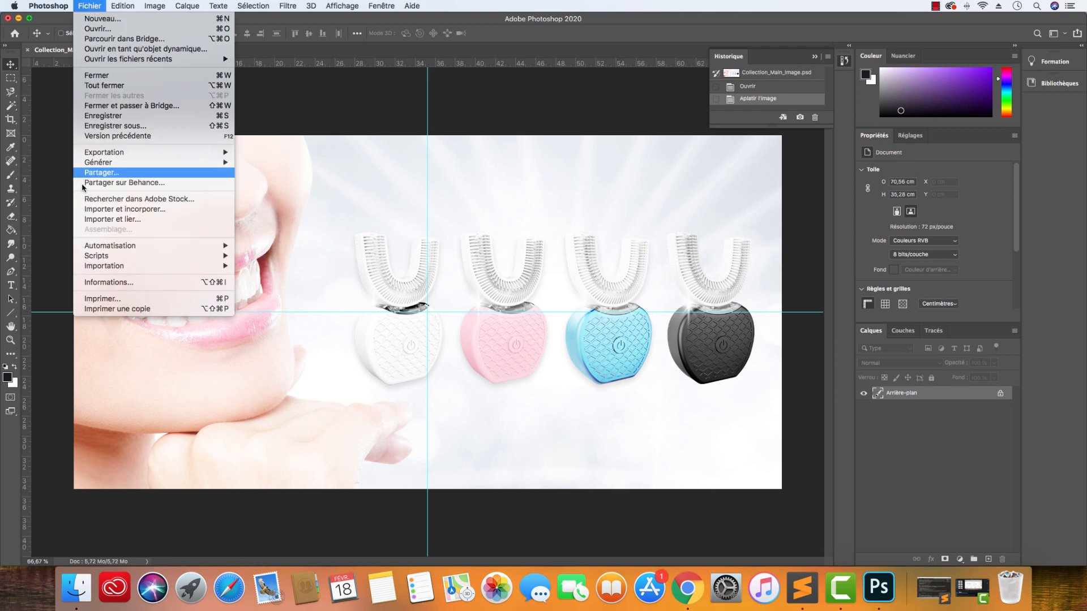
mouse_move(148, 152)
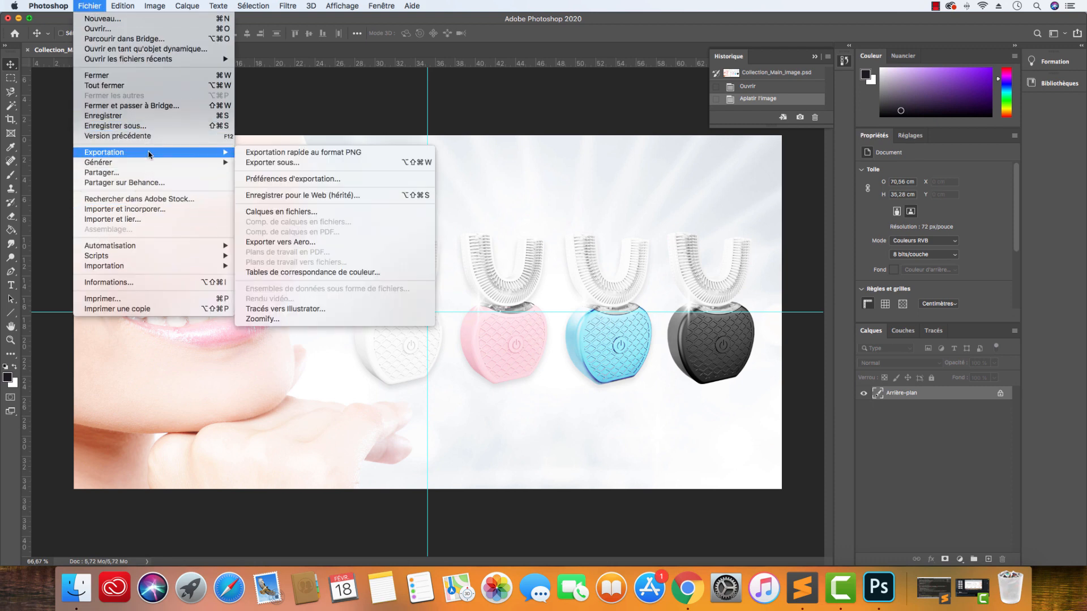
click(301, 194)
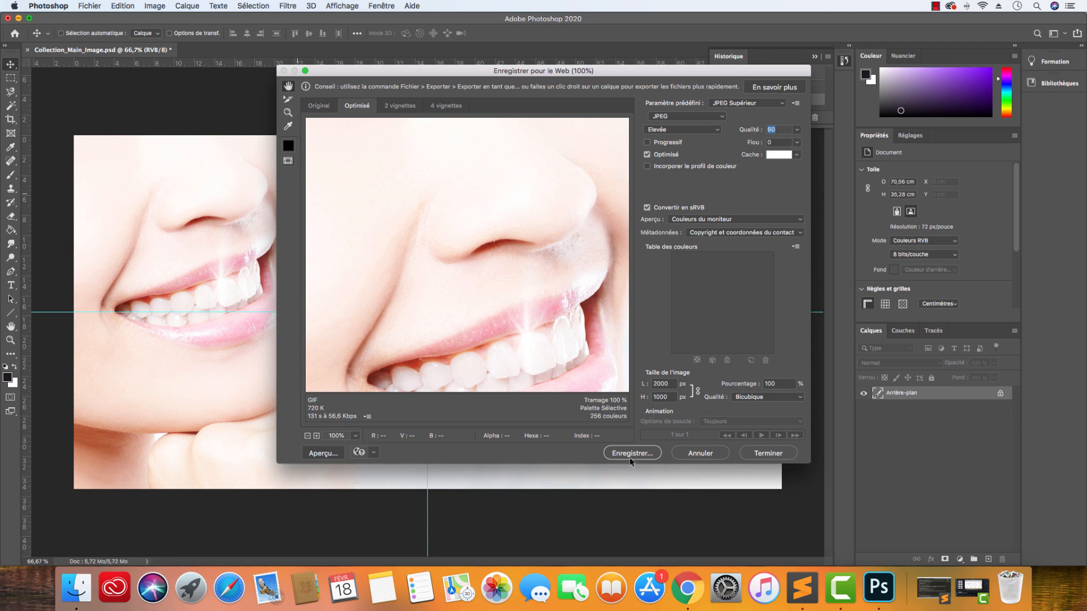
click(698, 454)
key(super+z)
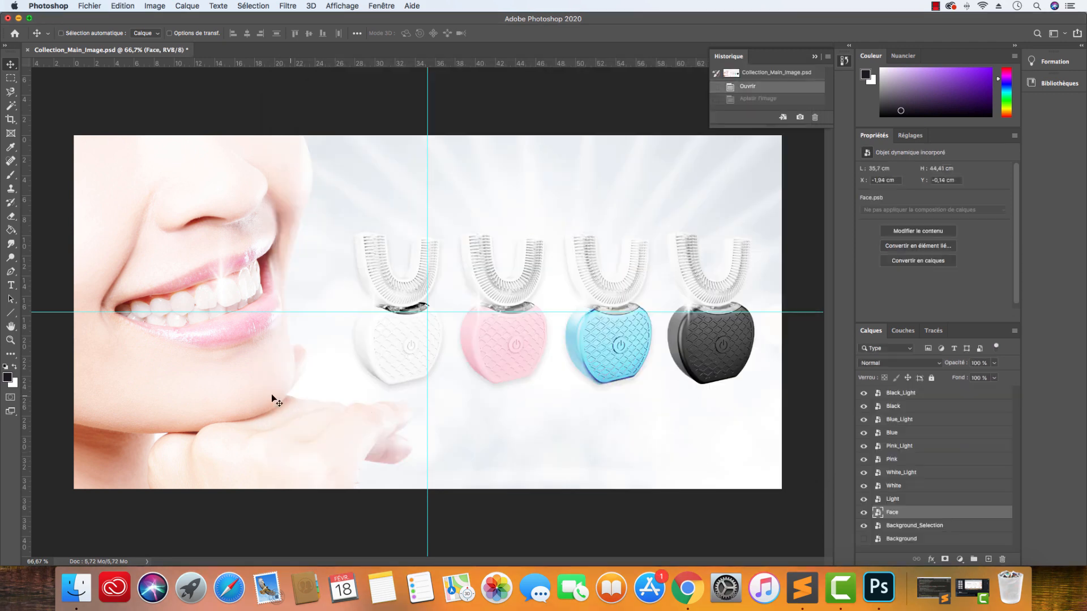
View the exported Collection_Main_Image.jpg from Finder at full size and close it.
click(76, 589)
double_click(241, 142)
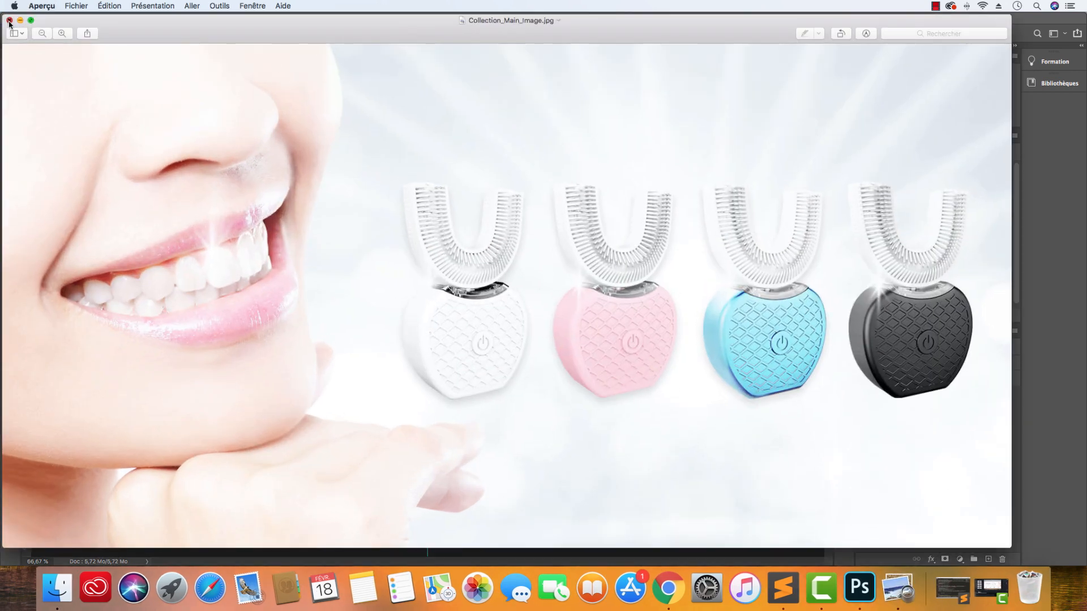
click(9, 21)
Return to the collection in the Shopify admin, add Collection_Main_Image.jpg from Finder as the collection image and save the collection.
click(667, 588)
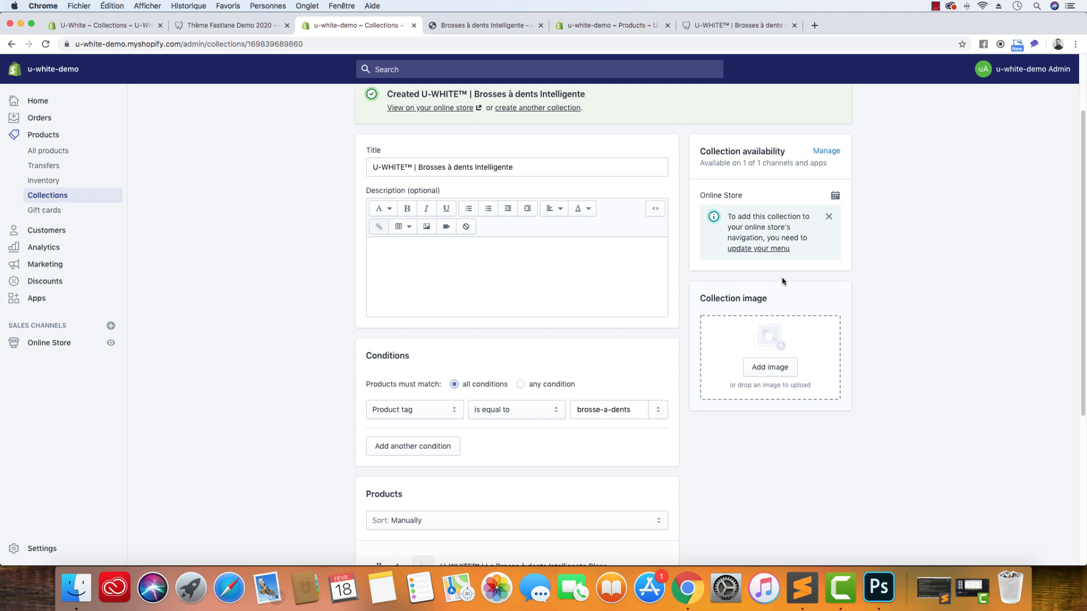
click(79, 585)
drag(244, 146, 790, 344)
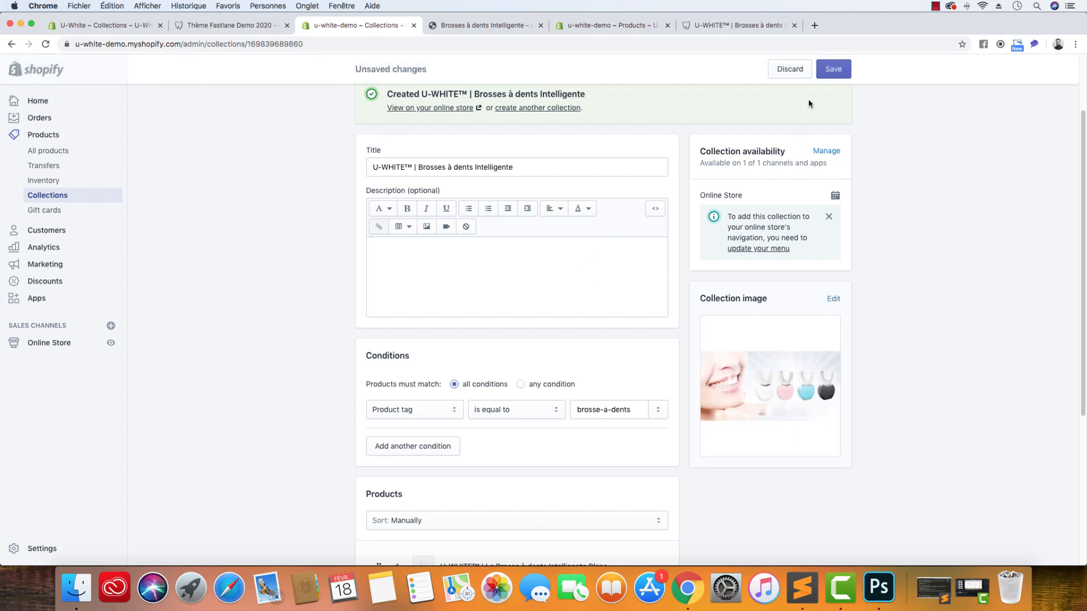
click(829, 74)
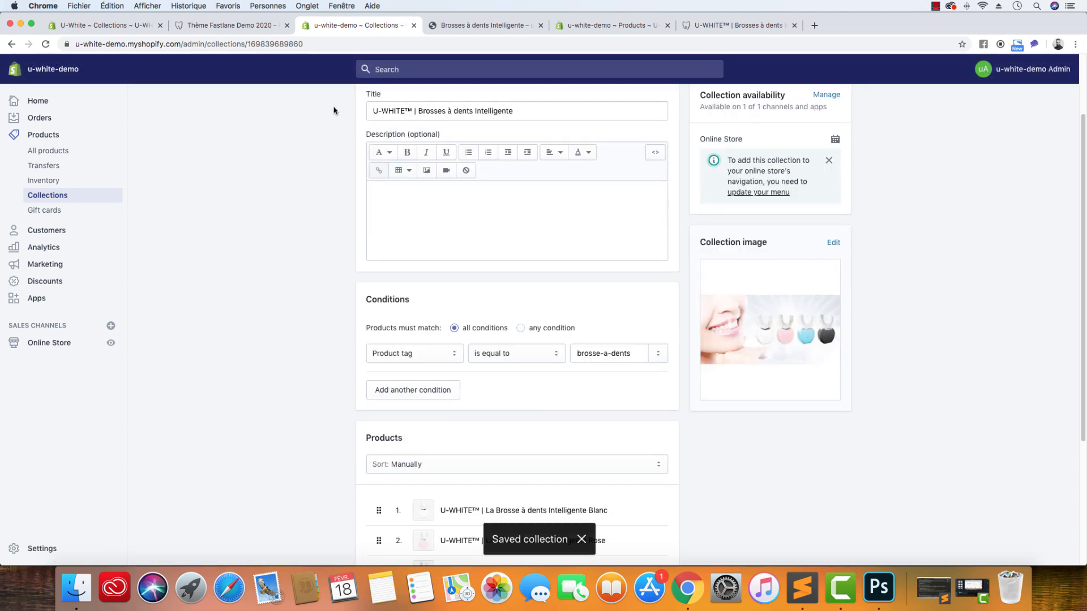
Reload the collection's page on the demo store and look over the store's home page.
click(431, 29)
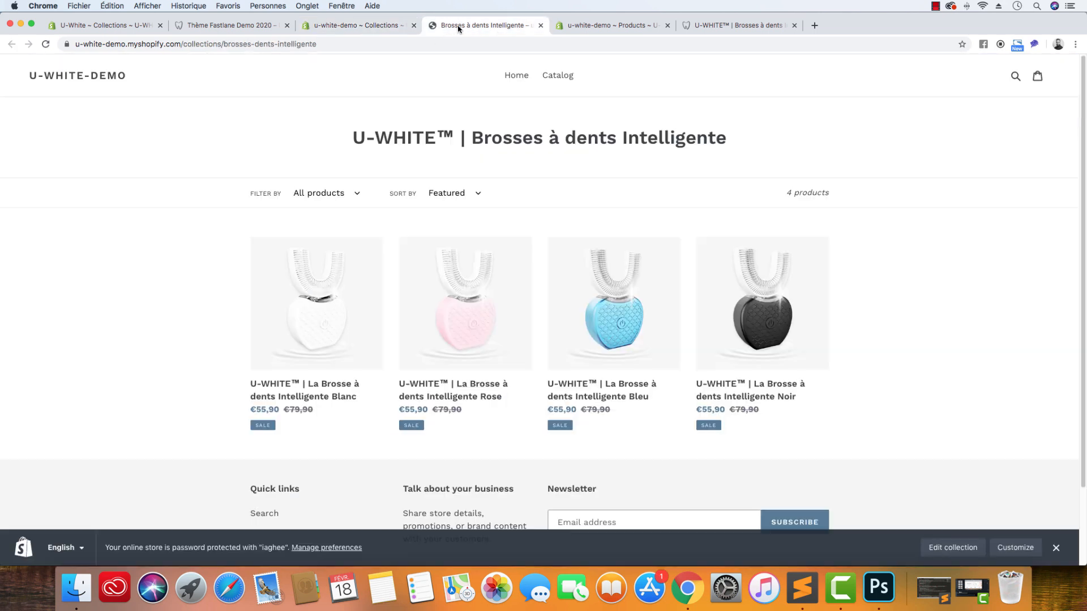
click(47, 46)
click(46, 47)
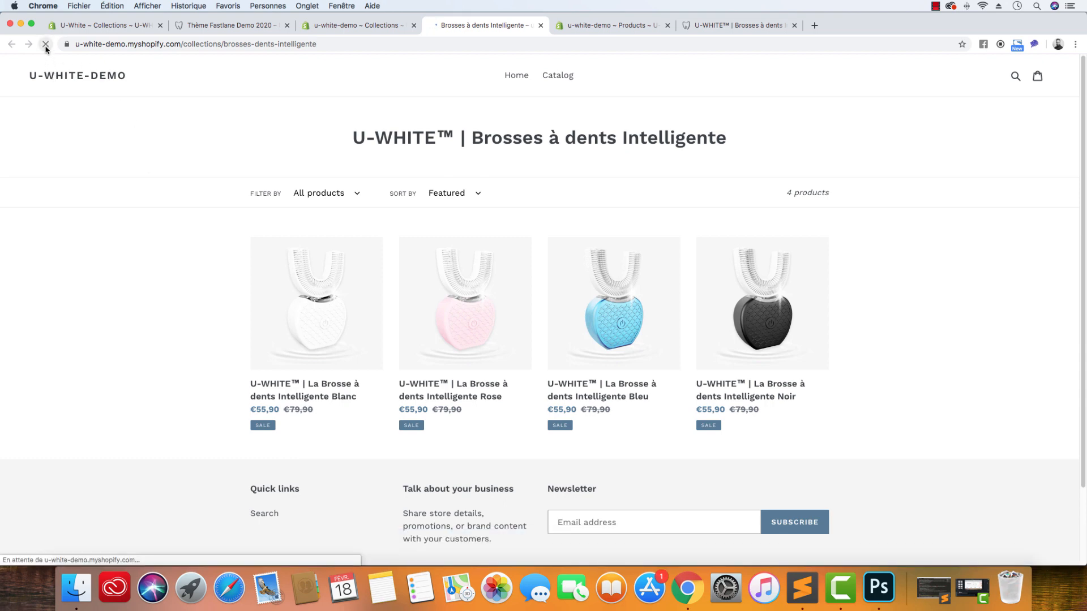
click(526, 79)
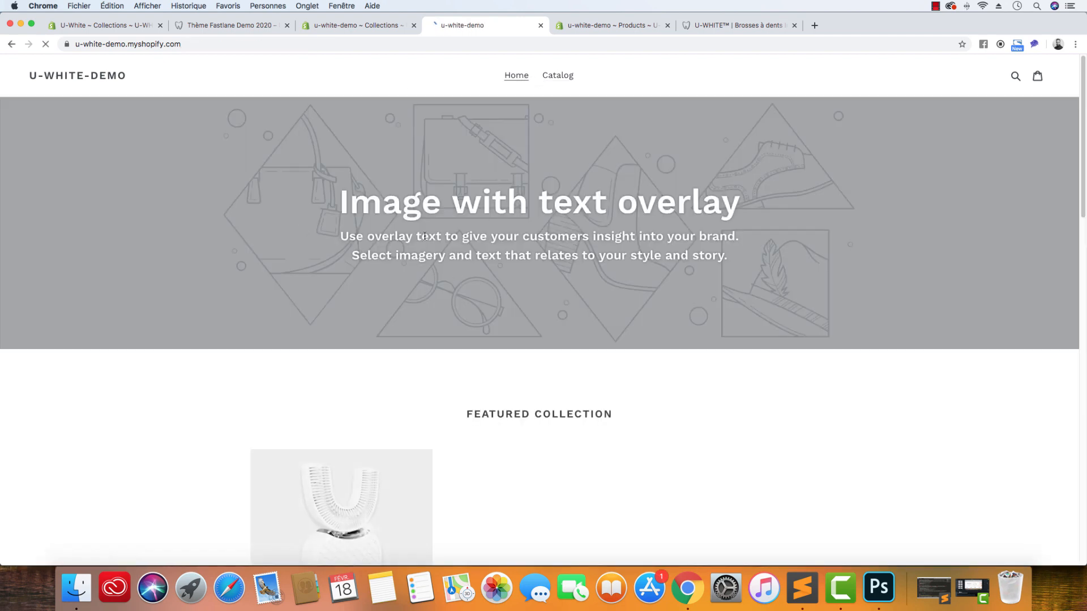
scroll(425, 237, down, 6)
scroll(543, 259, down, 2)
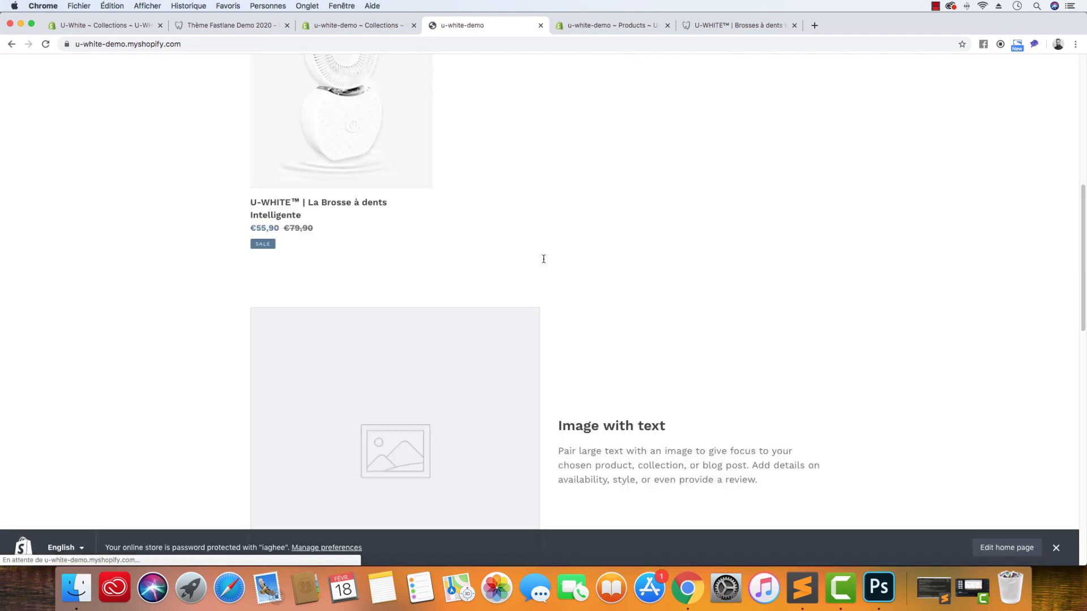
Compare the banner, title and product grid of the uwhite.fr toothbrush collection page with the collection's title, description and image in the Shopify admin.
click(710, 26)
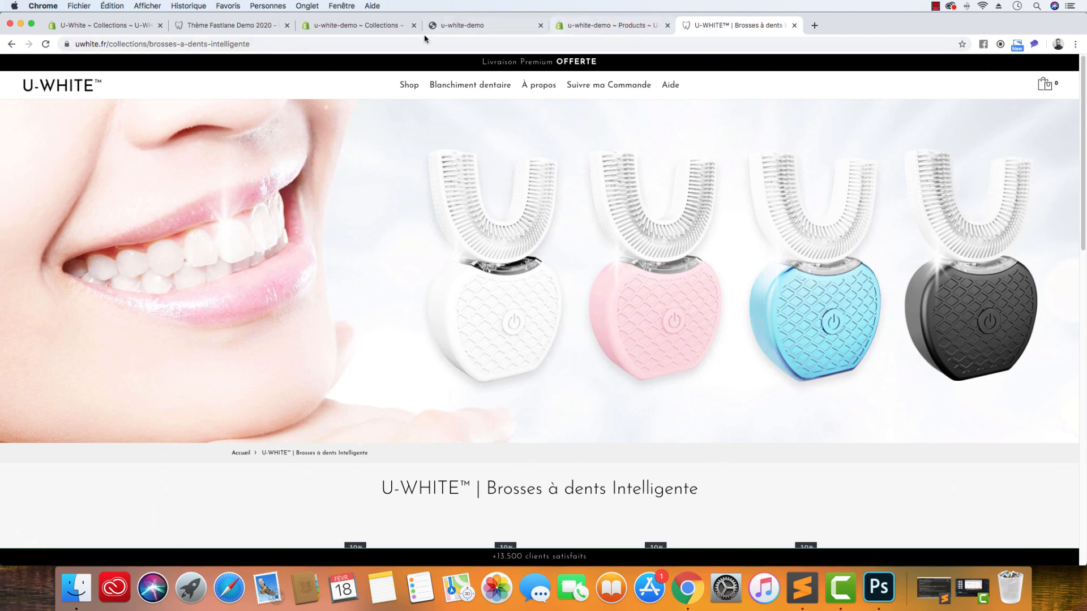
click(360, 25)
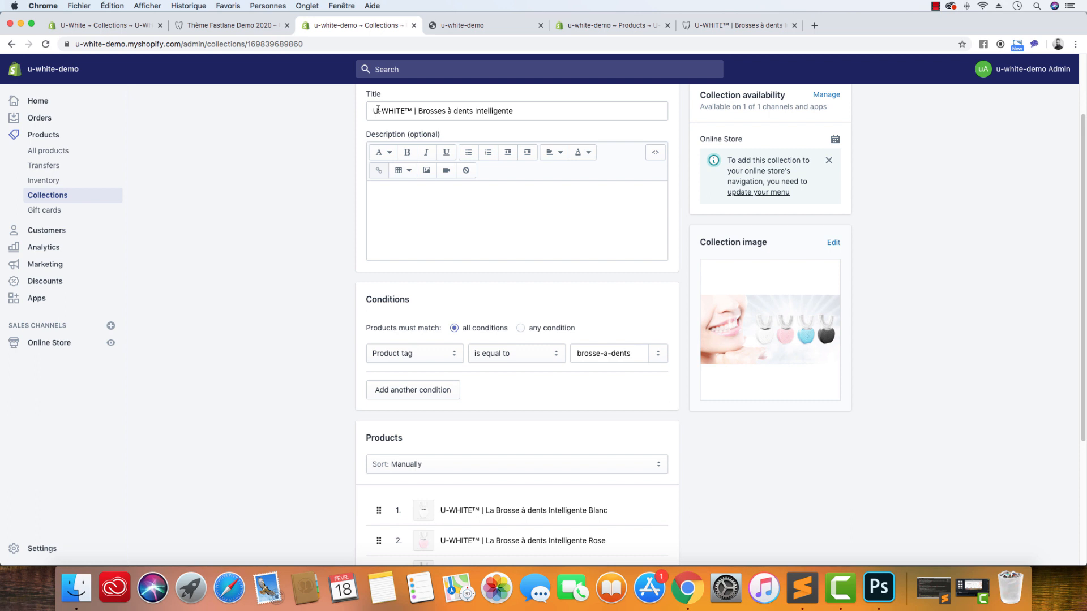
scroll(302, 249, up, 2)
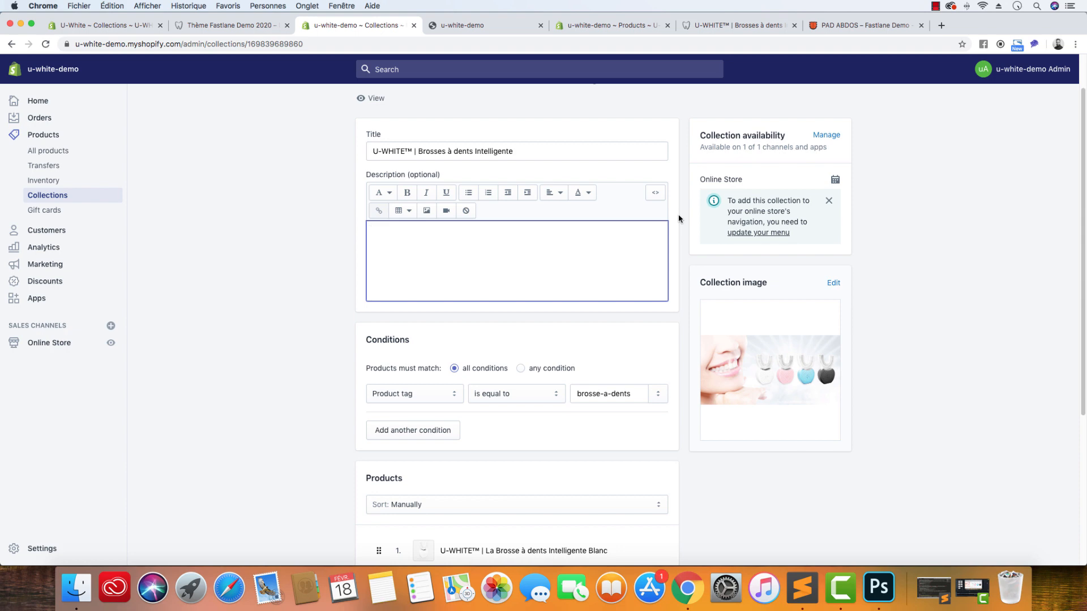
click(706, 27)
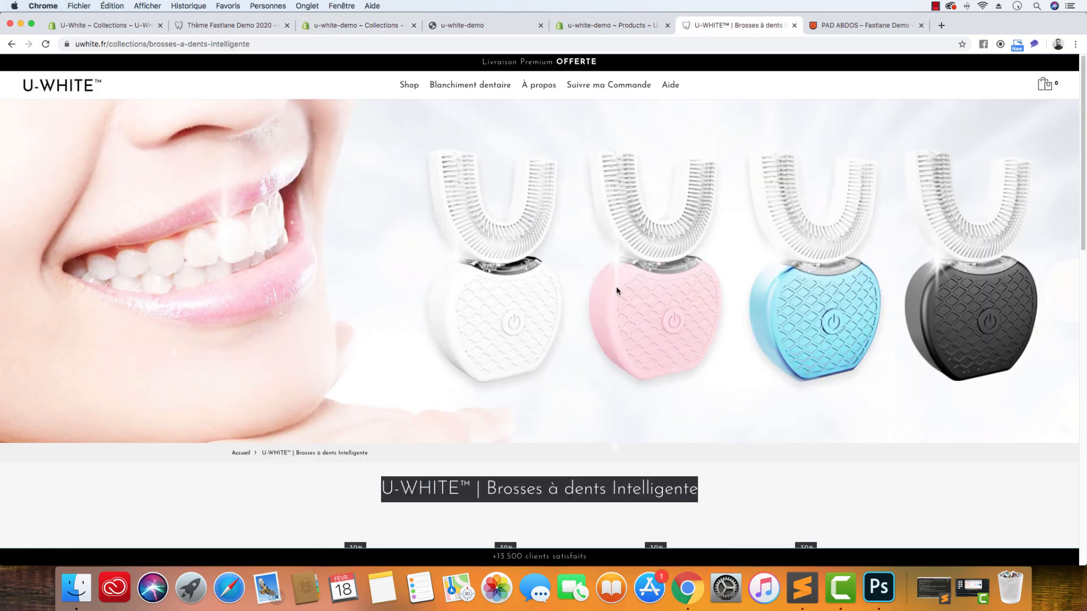
scroll(357, 357, down, 5)
drag(378, 344, 711, 340)
click(276, 364)
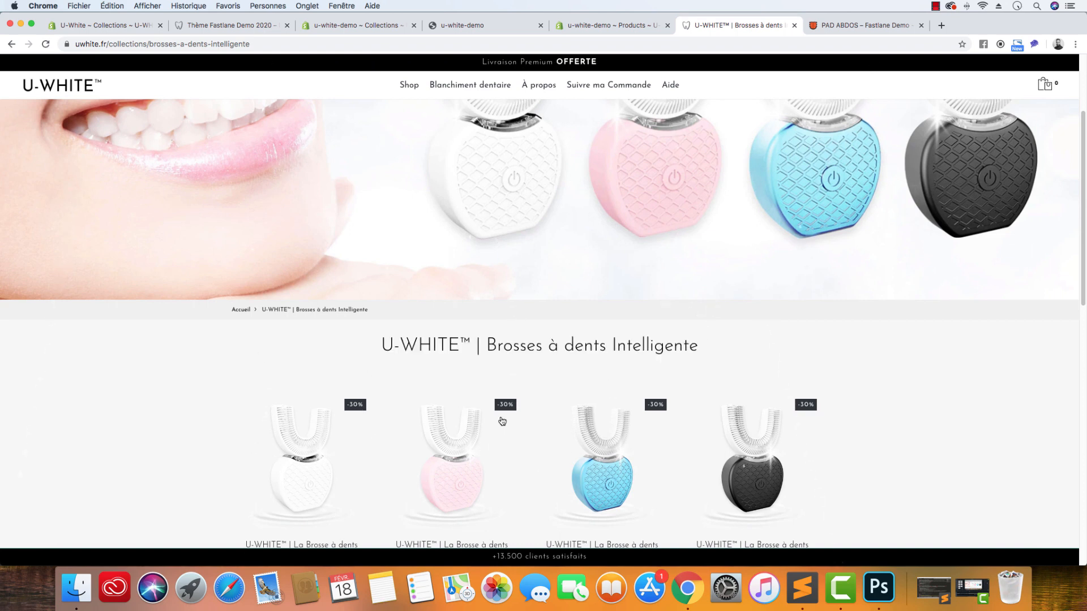
click(378, 26)
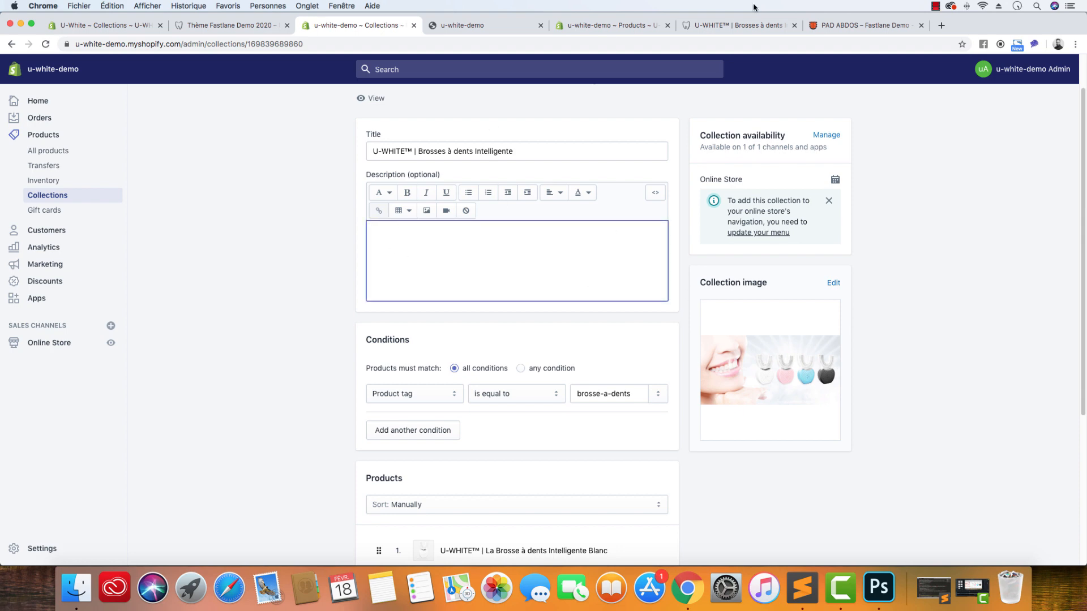
click(736, 25)
scroll(262, 303, down, 2)
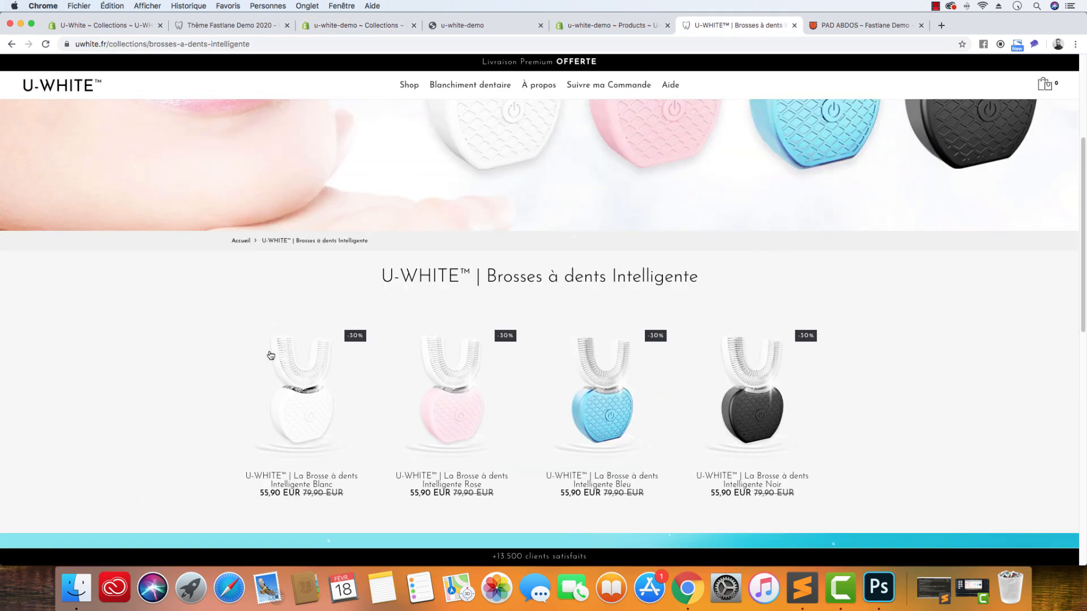
Examine the uwhite.fr product grid and the description text and summary below the products on the UMINEO PAD ABDOS collection page.
scroll(270, 356, down, 5)
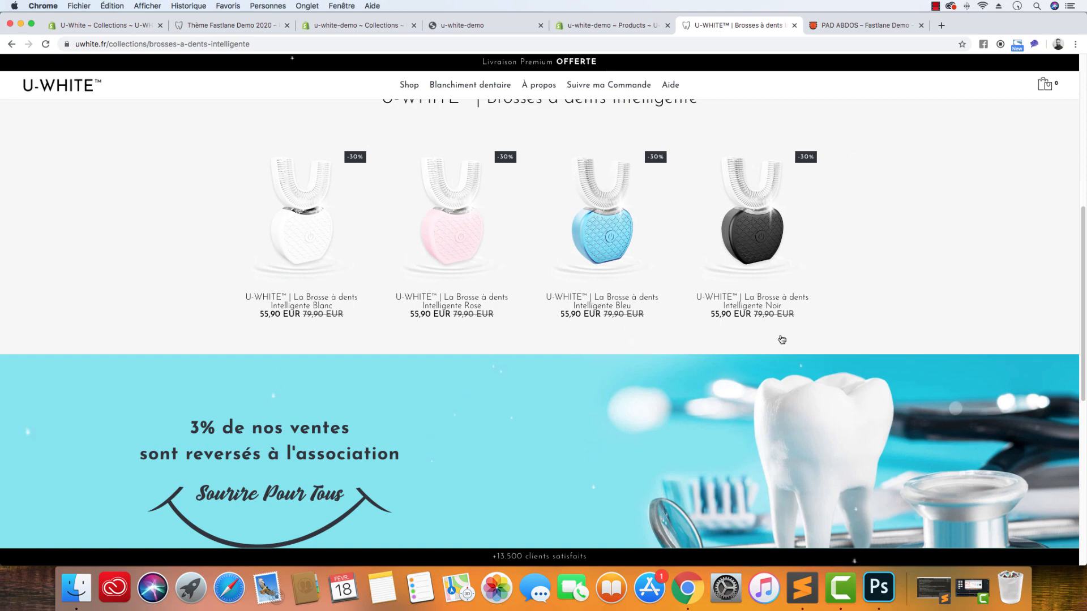
click(868, 27)
scroll(399, 232, down, 5)
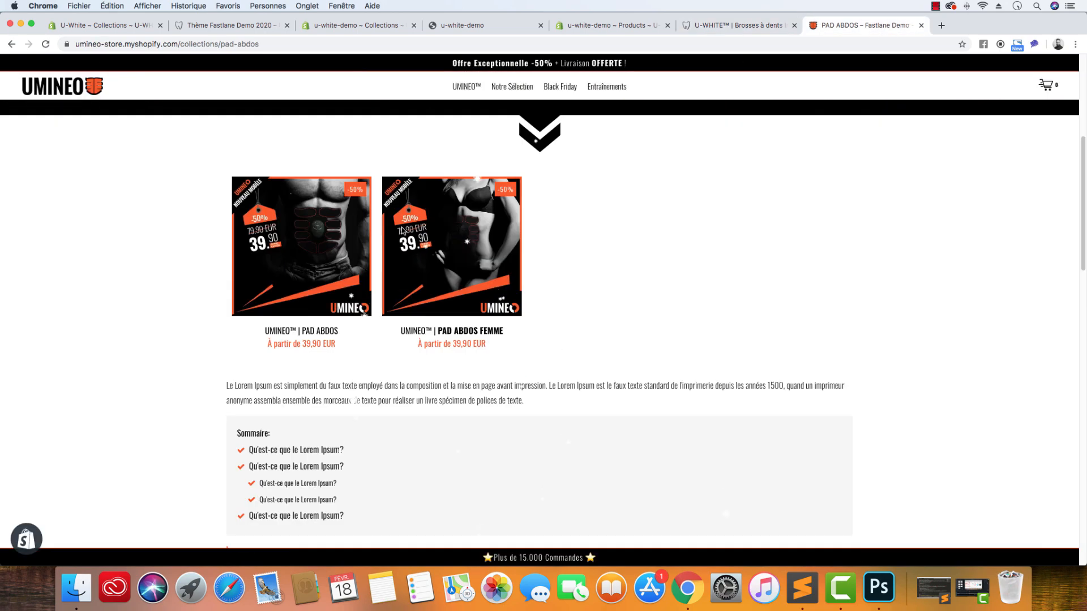
scroll(230, 316, down, 4)
scroll(221, 282, up, 1)
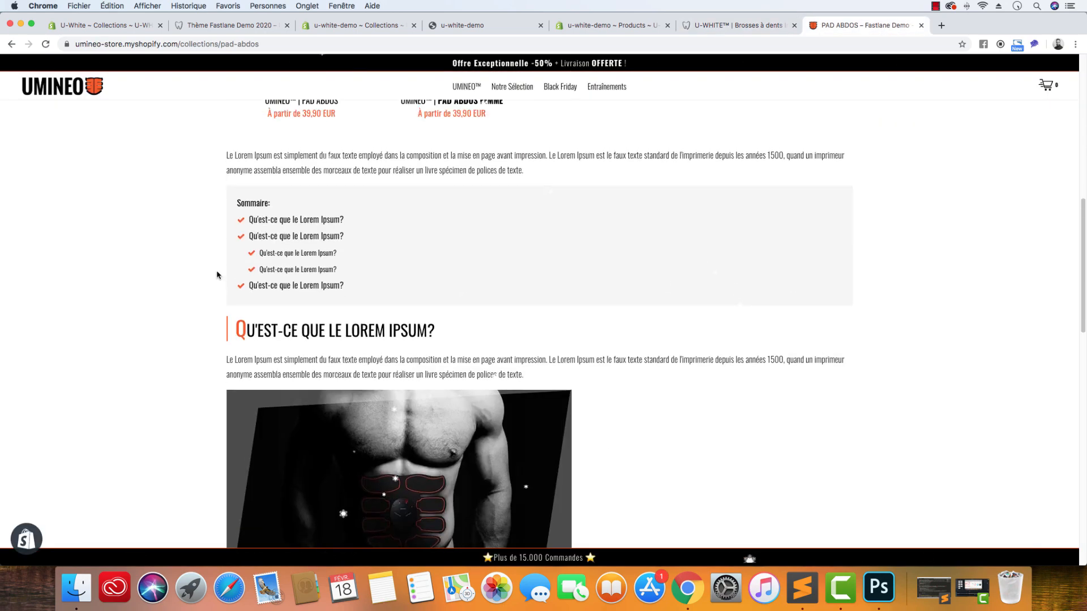
scroll(396, 255, down, 4)
scroll(569, 236, up, 6)
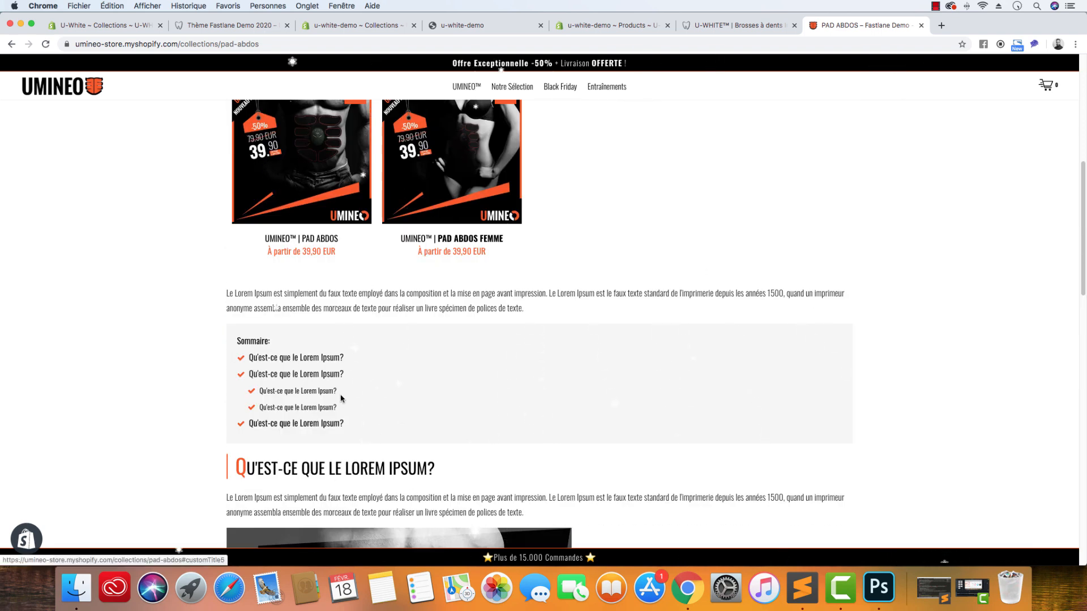
Review the toothbrush collection's conditions, product order and available sort options in the Shopify admin, keeping the manual sort.
click(352, 26)
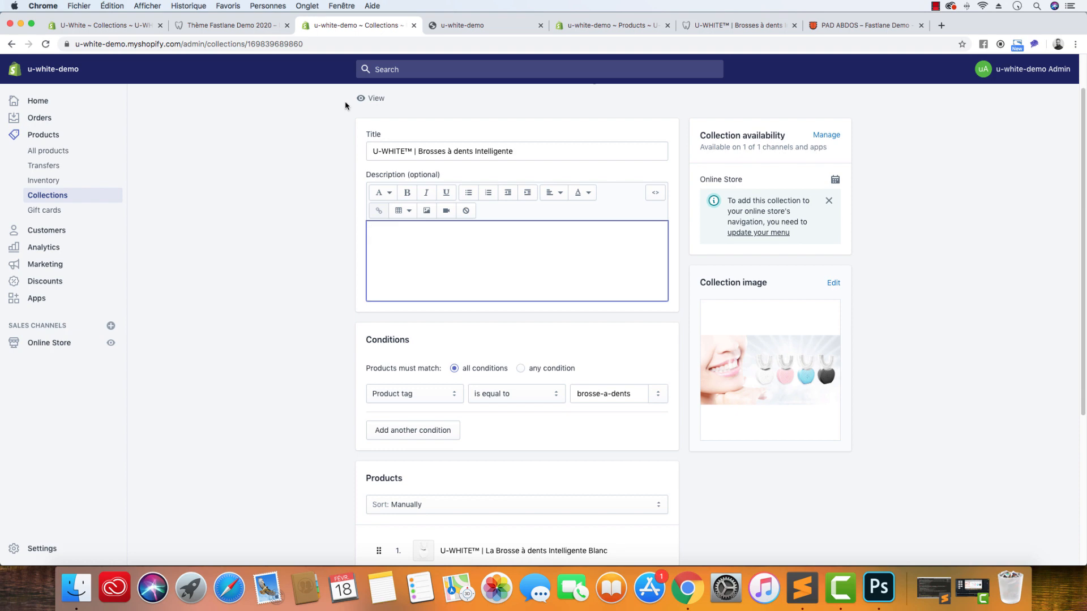
scroll(332, 165, up, 1)
scroll(295, 354, down, 5)
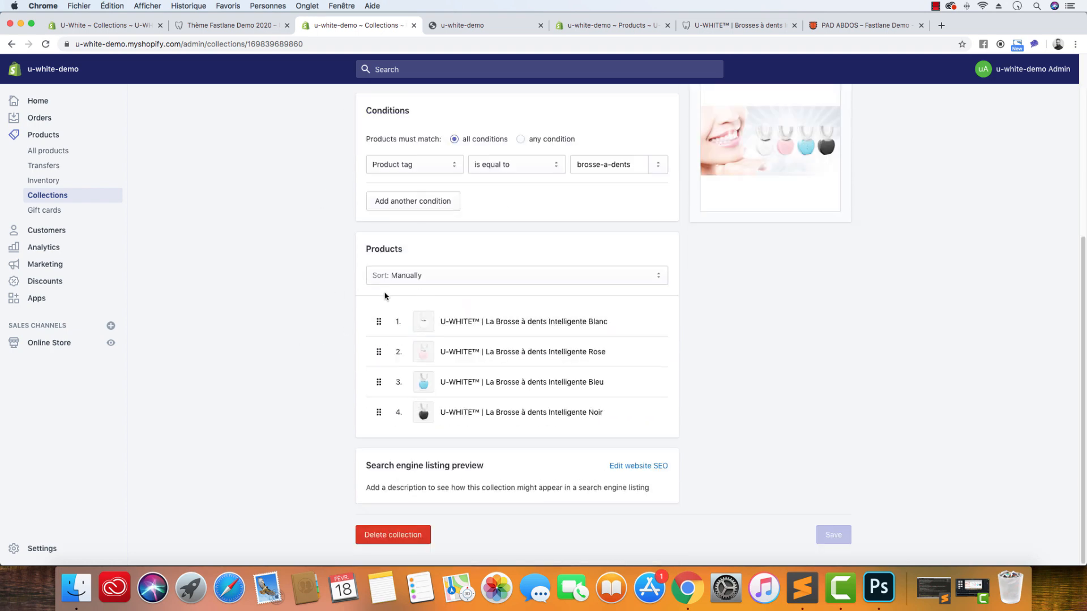
click(429, 281)
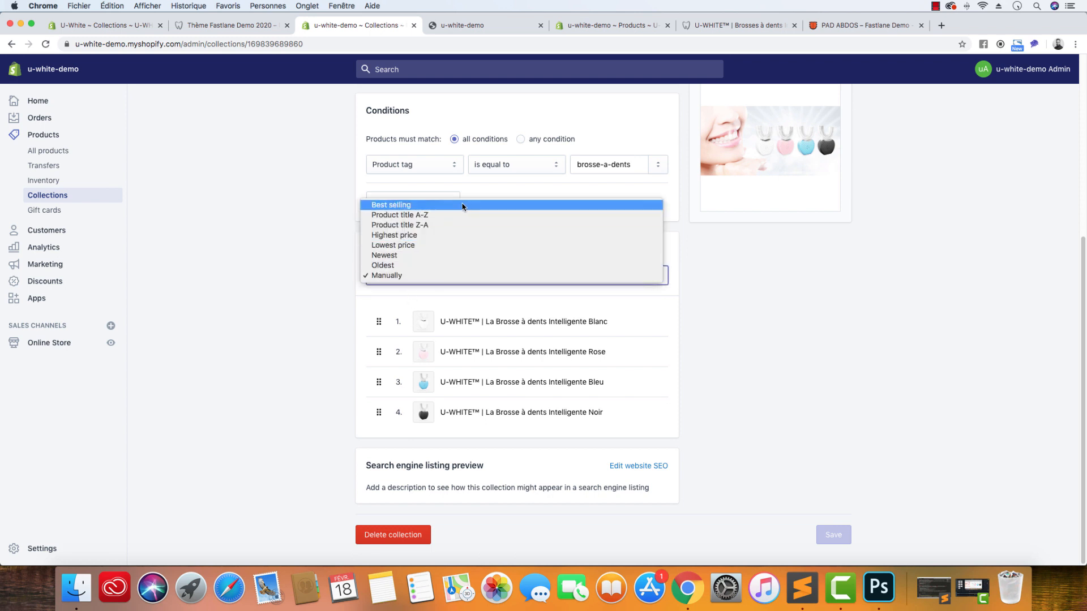
click(303, 271)
scroll(311, 270, up, 4)
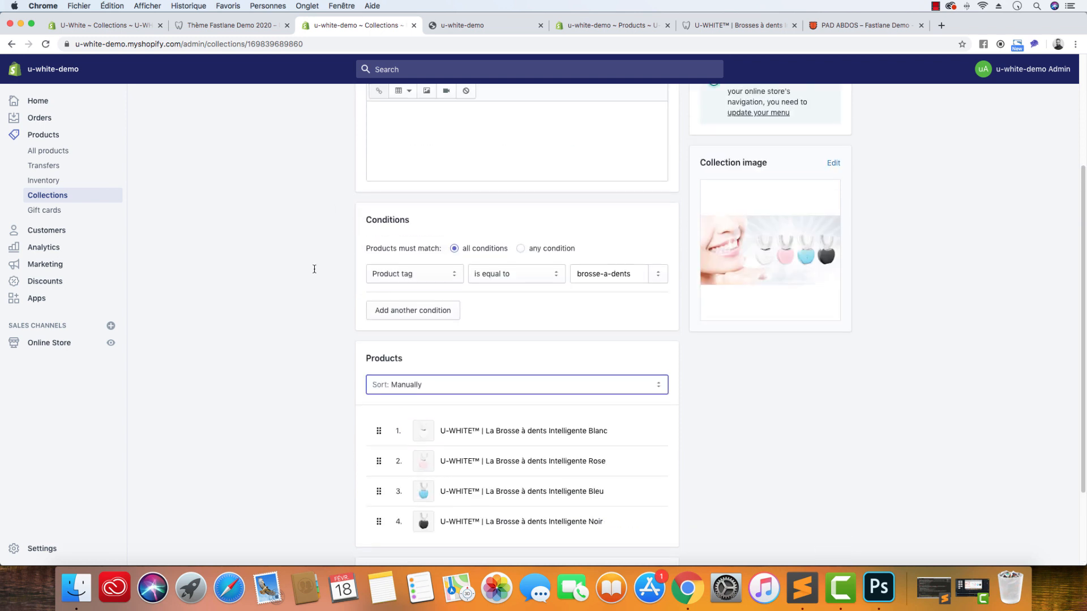
scroll(314, 269, up, 4)
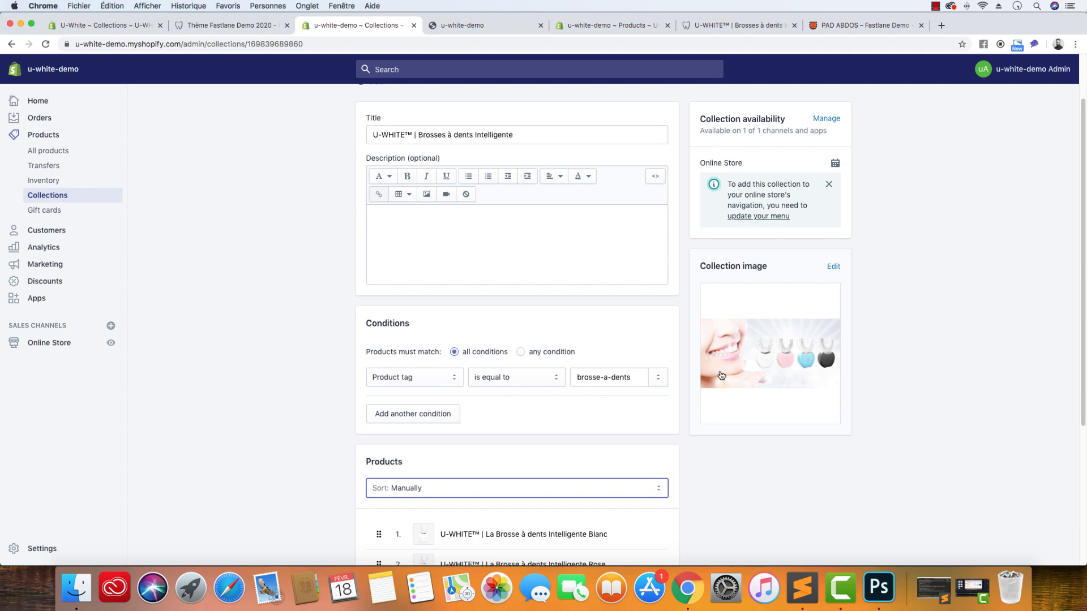
View the banner at the start of the uwhite.fr toothbrush collection page and return to the collection in the Shopify admin.
click(712, 26)
scroll(459, 232, up, 10)
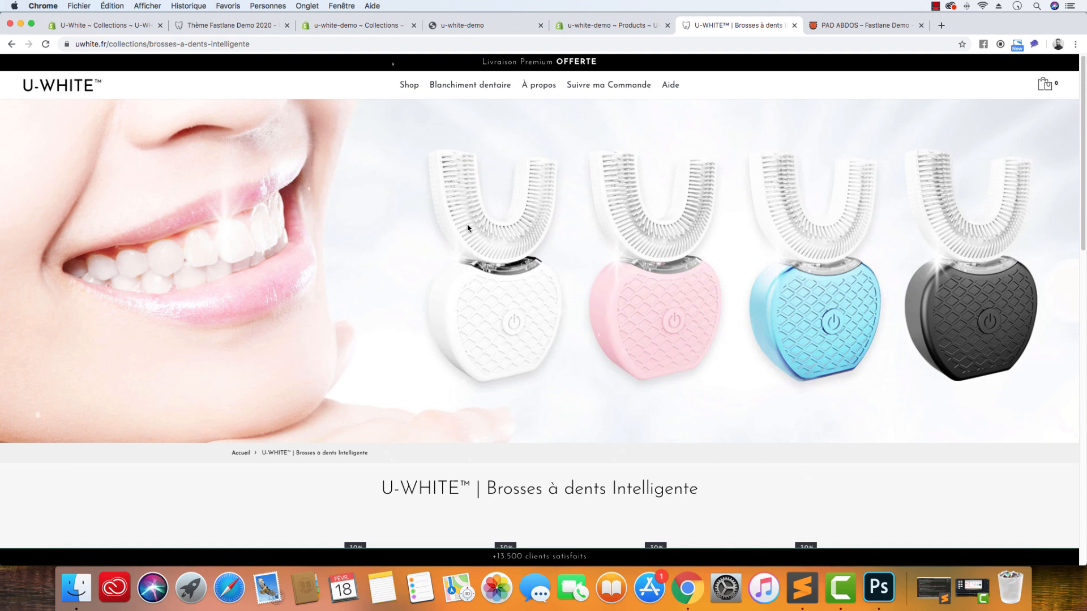
click(357, 26)
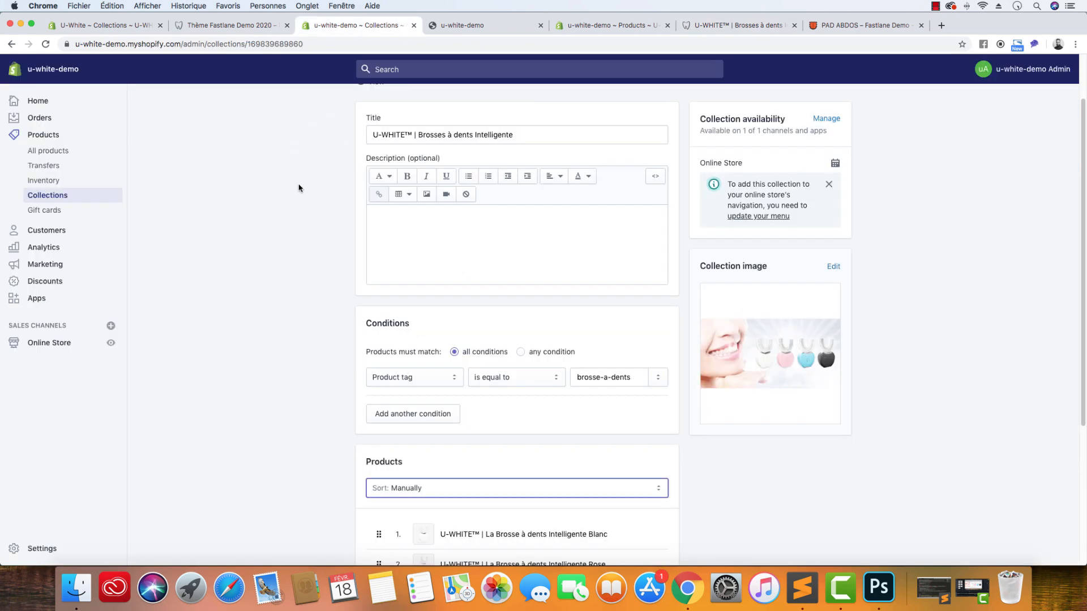